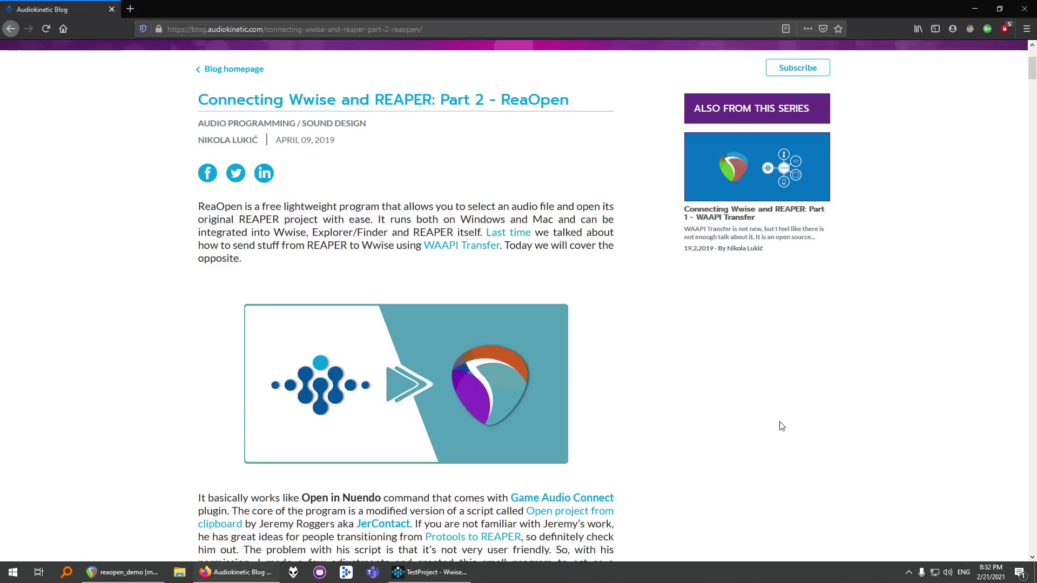
Look over the introduction of the ReaOpen blog article and switch to Wwise.
{"action": "scroll", "coordinate": [708, 358], "scroll_direction": "down", "scroll_amount": 3}
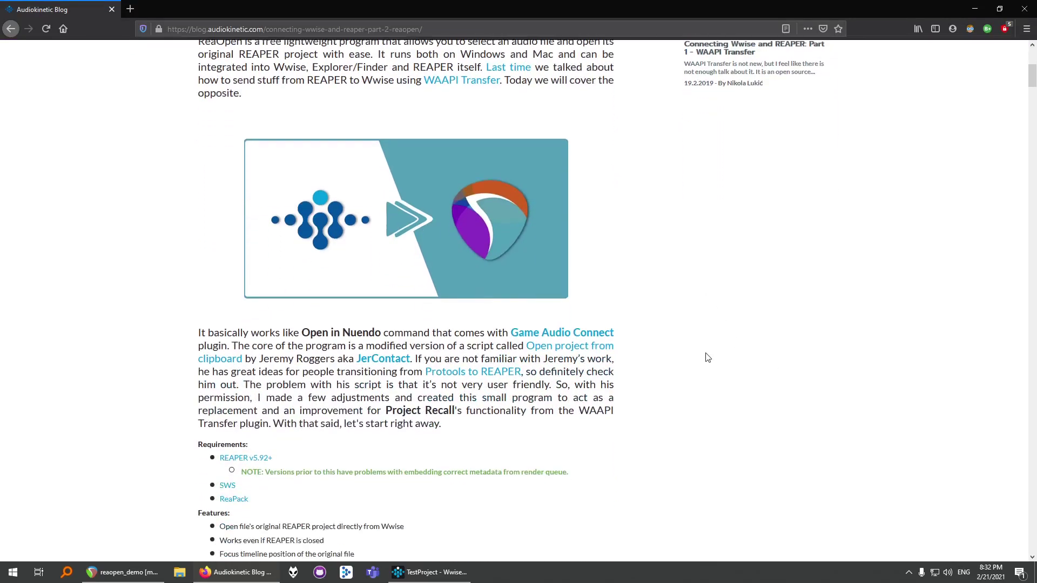
{"action": "scroll", "coordinate": [706, 357], "scroll_direction": "up", "scroll_amount": 4}
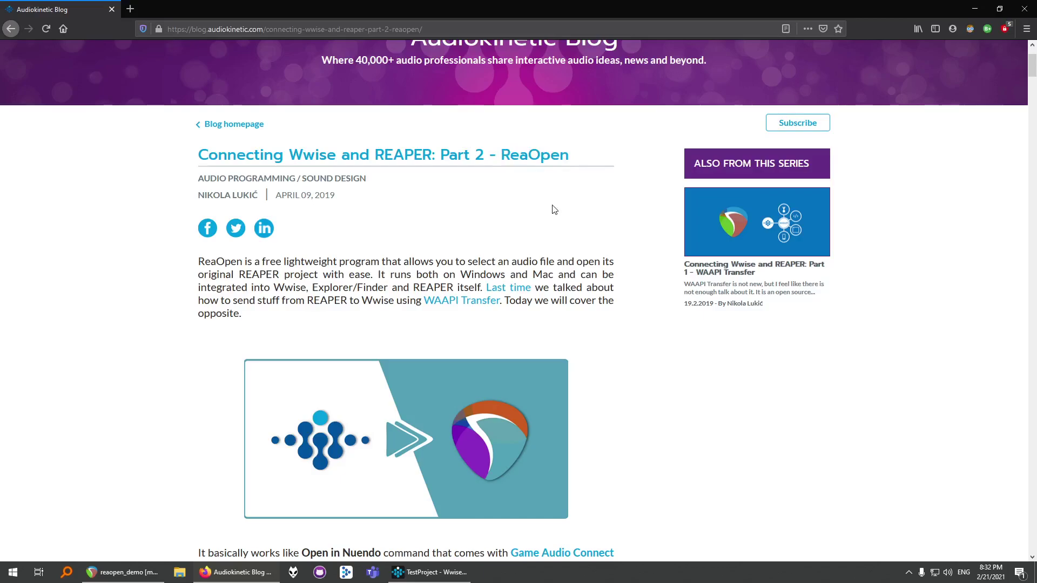
{"action": "key", "text": "alt+Tab"}
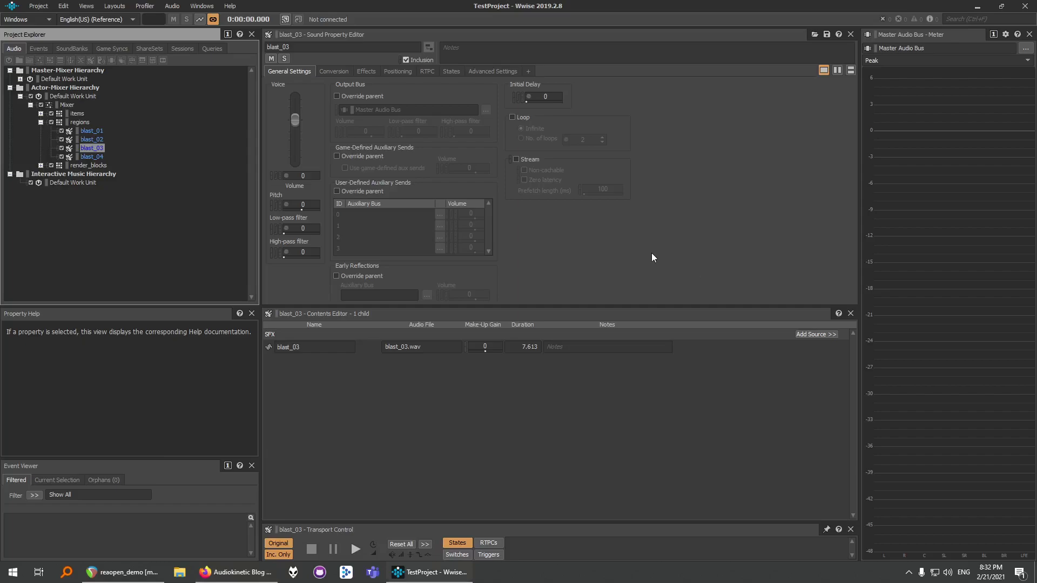
Switch to REAPER and examine the blast regions on the reaopen_demo timeline.
{"action": "left_click", "coordinate": [122, 571]}
{"action": "scroll", "coordinate": [414, 185], "scroll_direction": "right", "scroll_amount": 3}
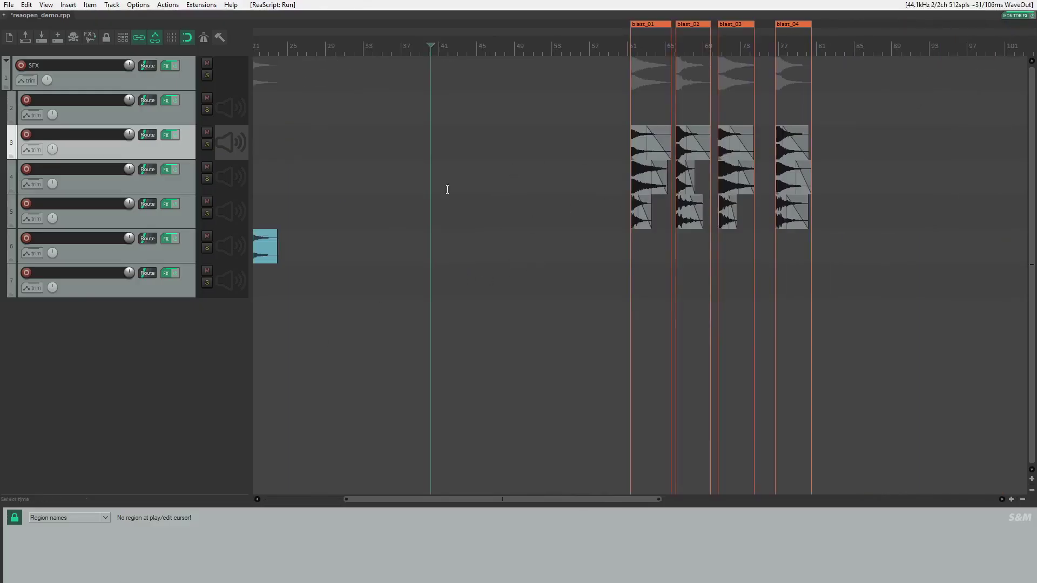
{"action": "scroll", "coordinate": [496, 187], "scroll_direction": "down", "scroll_amount": 3}
{"action": "scroll", "coordinate": [497, 188], "scroll_direction": "up", "scroll_amount": 5}
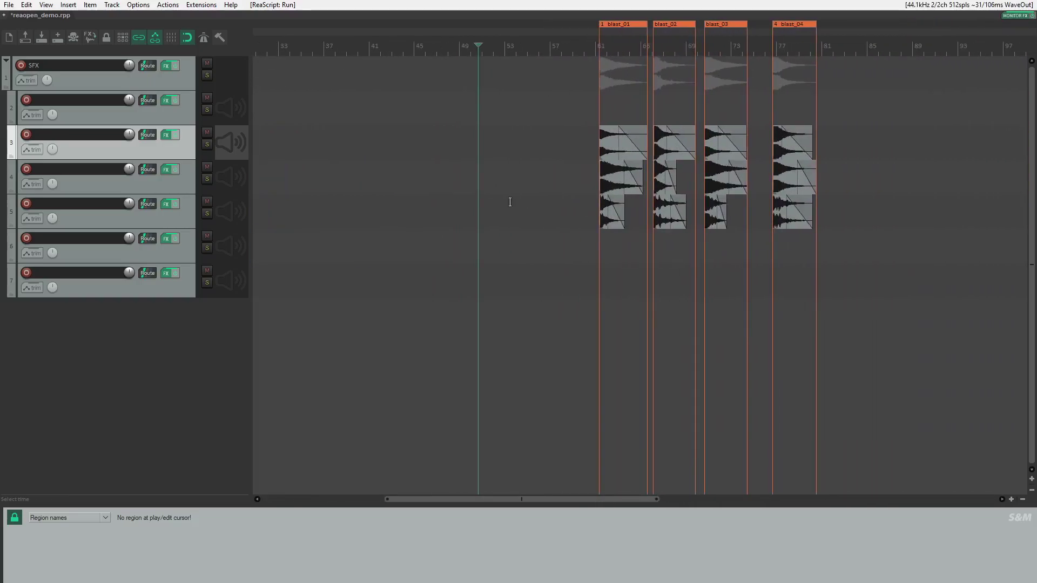
From Wwise, open the original REAPER project of blast_01 and of blast_03 with ReaOpen in REAPER.
{"action": "key", "text": "alt+Tab"}
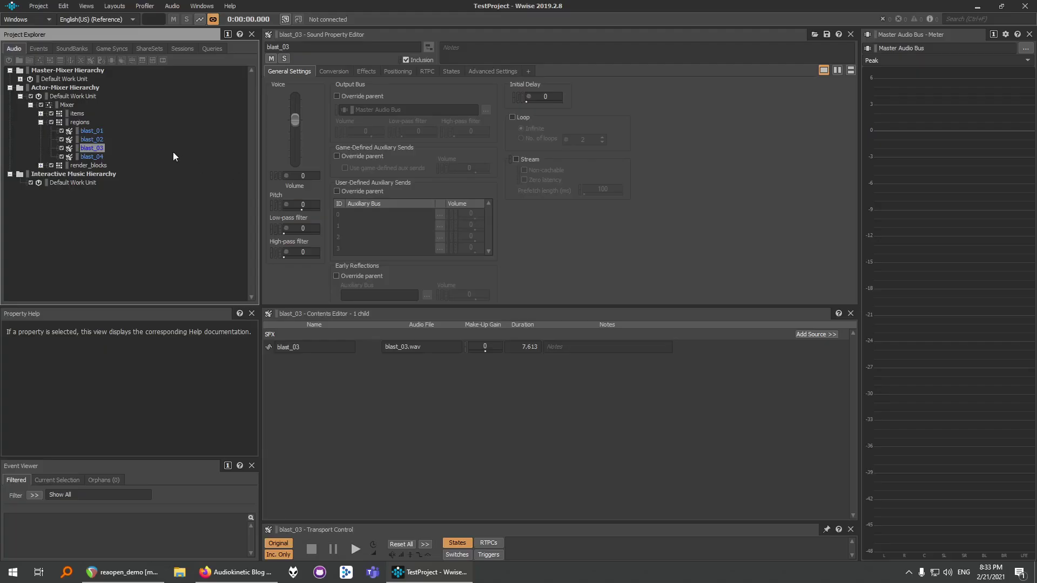
{"action": "right_click", "coordinate": [87, 133]}
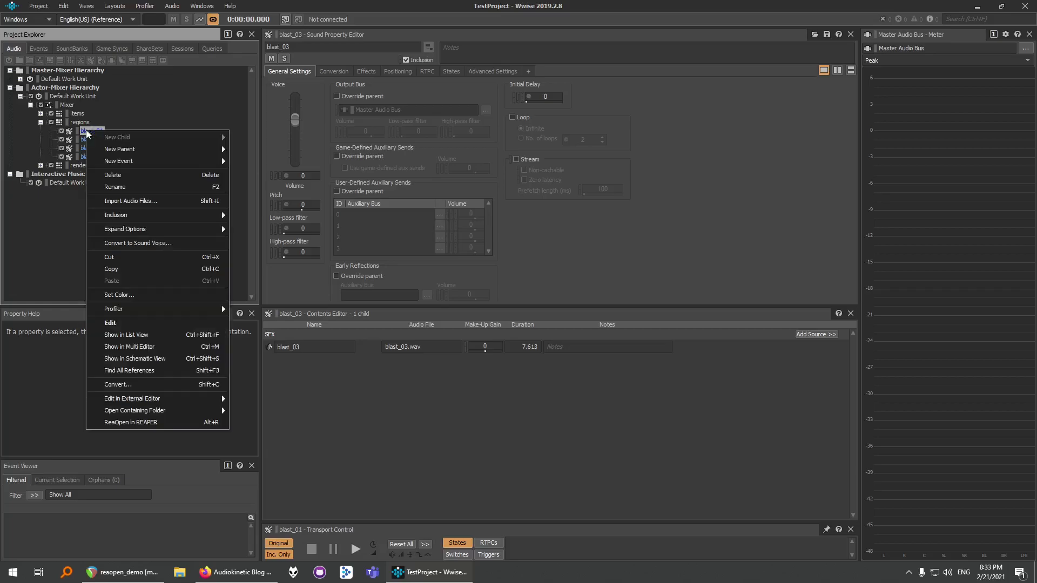
{"action": "left_click", "coordinate": [149, 422]}
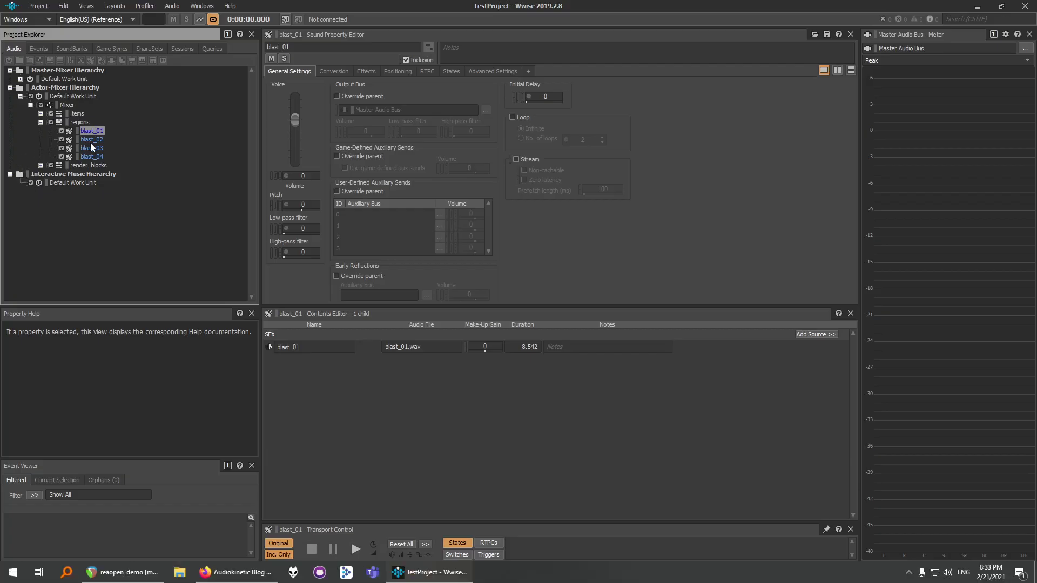
{"action": "right_click", "coordinate": [91, 149]}
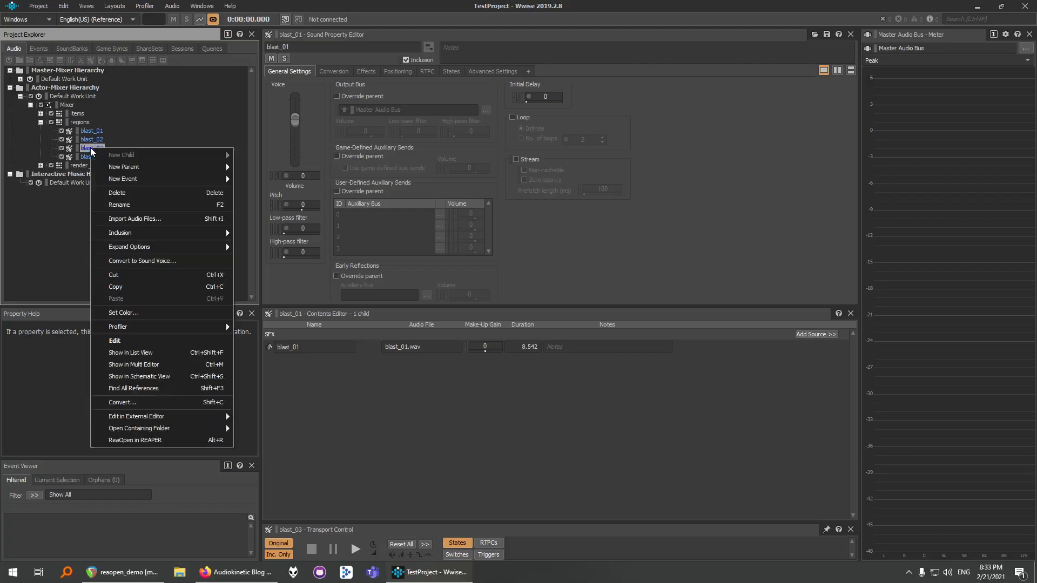
{"action": "left_click", "coordinate": [146, 441]}
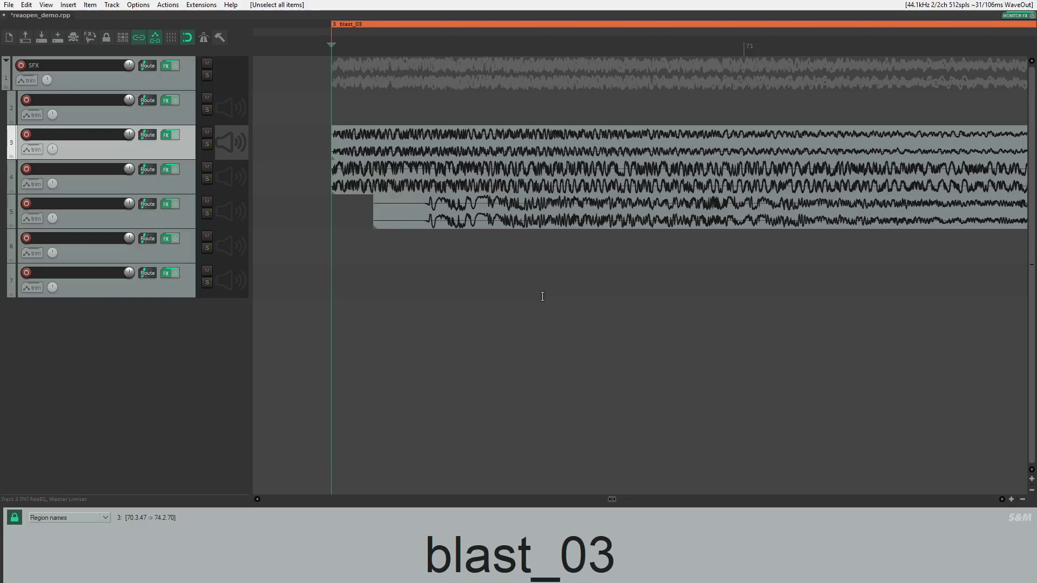
Collapse the regions container in Wwise, expand items, and open big_explosion_01 and big_explosion_03 with ReaOpen in REAPER.
{"action": "key", "text": "alt+Tab"}
{"action": "left_click", "coordinate": [41, 122]}
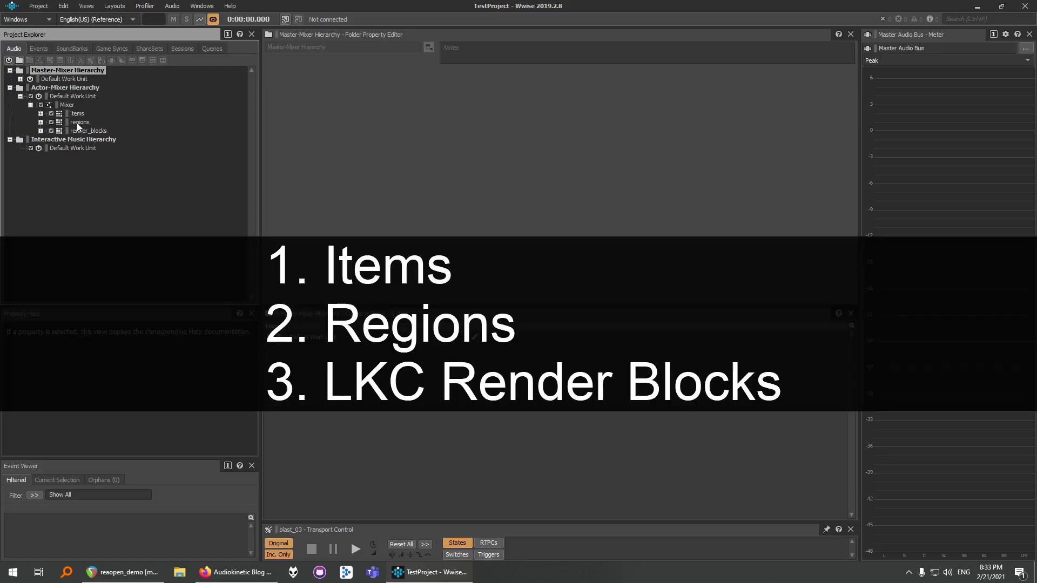
{"action": "left_click", "coordinate": [40, 113]}
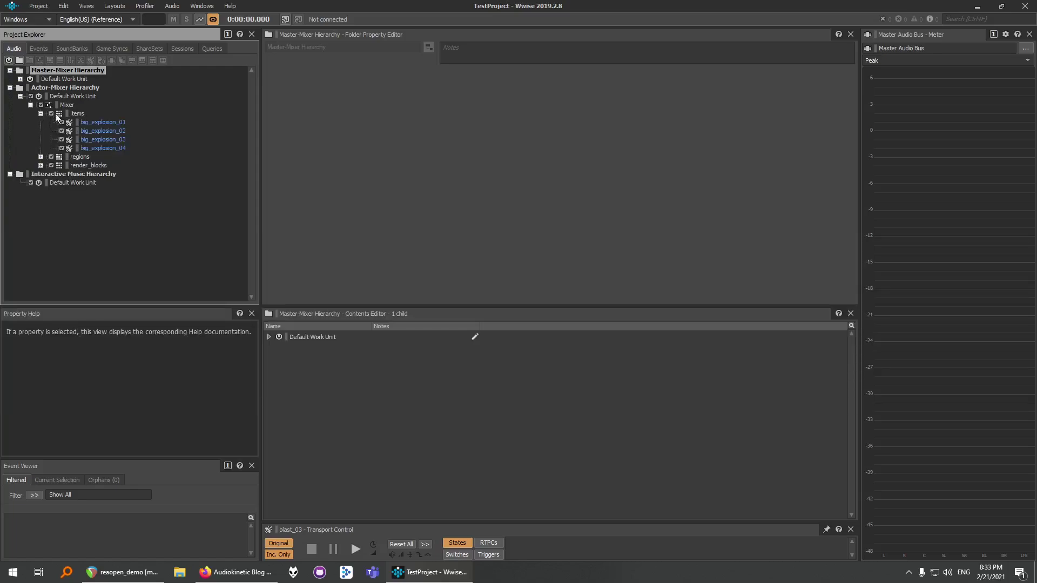
{"action": "right_click", "coordinate": [90, 120]}
{"action": "left_click", "coordinate": [133, 414]}
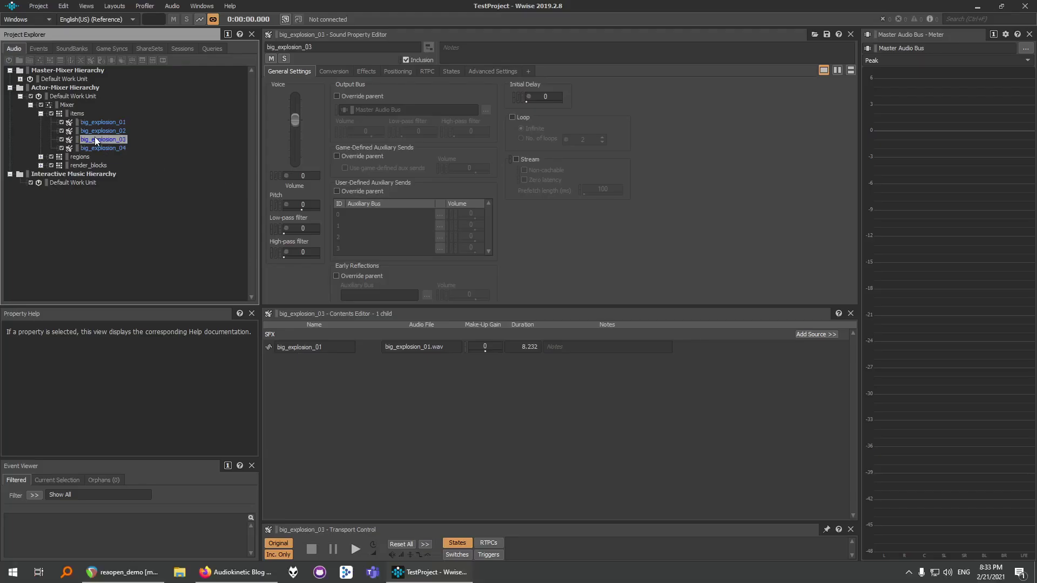
{"action": "right_click", "coordinate": [95, 138]}
{"action": "left_click", "coordinate": [135, 428]}
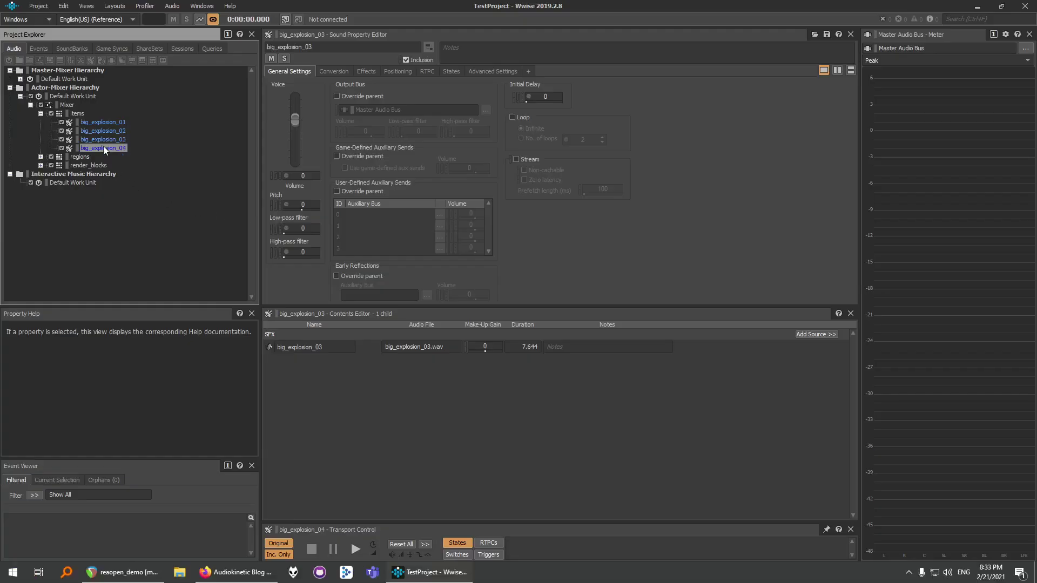
Collapse items in Wwise, expand render_blocks, and open large_explosion_01 and large_explosion_02 with ReaOpen in REAPER.
{"action": "left_click", "coordinate": [40, 113]}
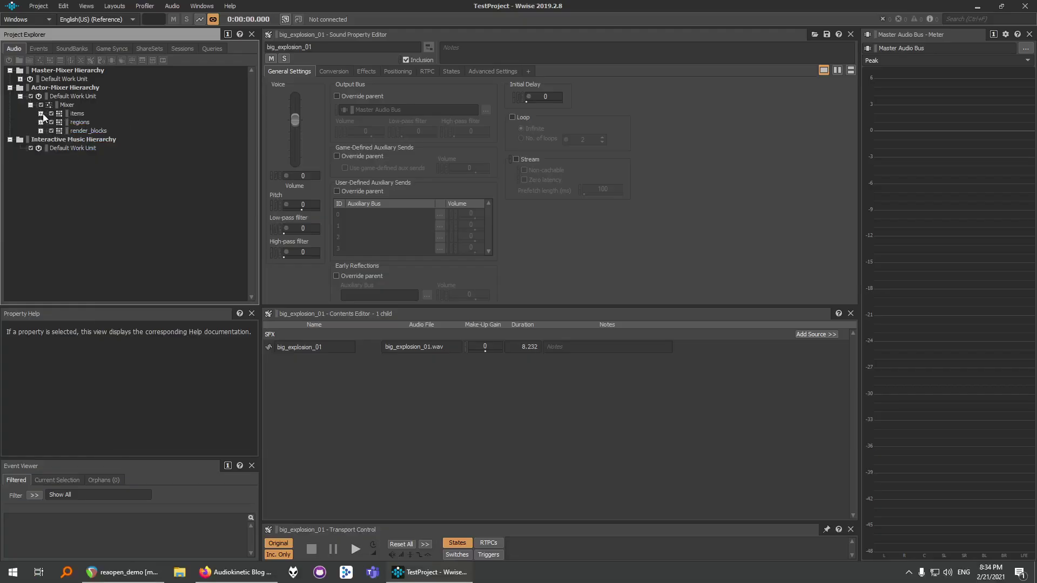
{"action": "left_click", "coordinate": [41, 131]}
{"action": "left_click", "coordinate": [93, 139]}
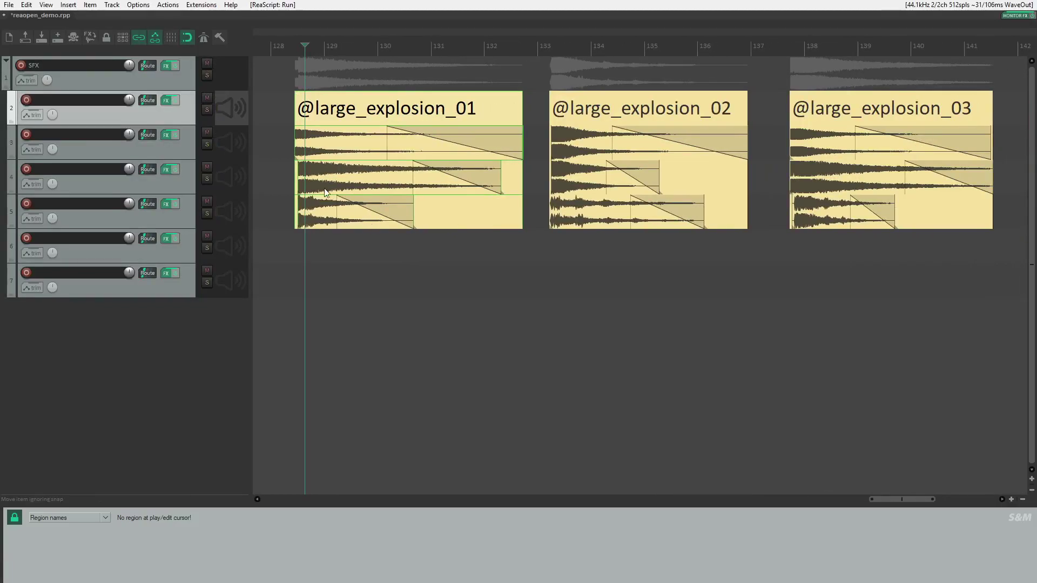
{"action": "left_click", "coordinate": [329, 207]}
{"action": "left_click_drag", "start_coordinate": [804, 130], "coordinate": [647, 146]}
{"action": "scroll", "coordinate": [714, 149], "scroll_direction": "down", "scroll_amount": 3}
{"action": "key", "text": "alt+Tab"}
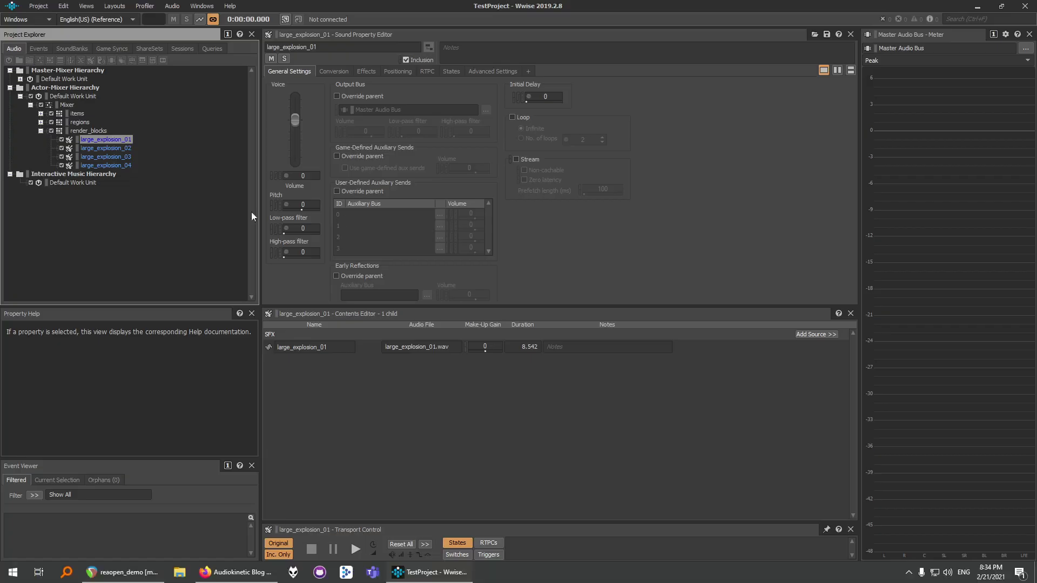
{"action": "right_click", "coordinate": [95, 148]}
{"action": "left_click", "coordinate": [126, 440]}
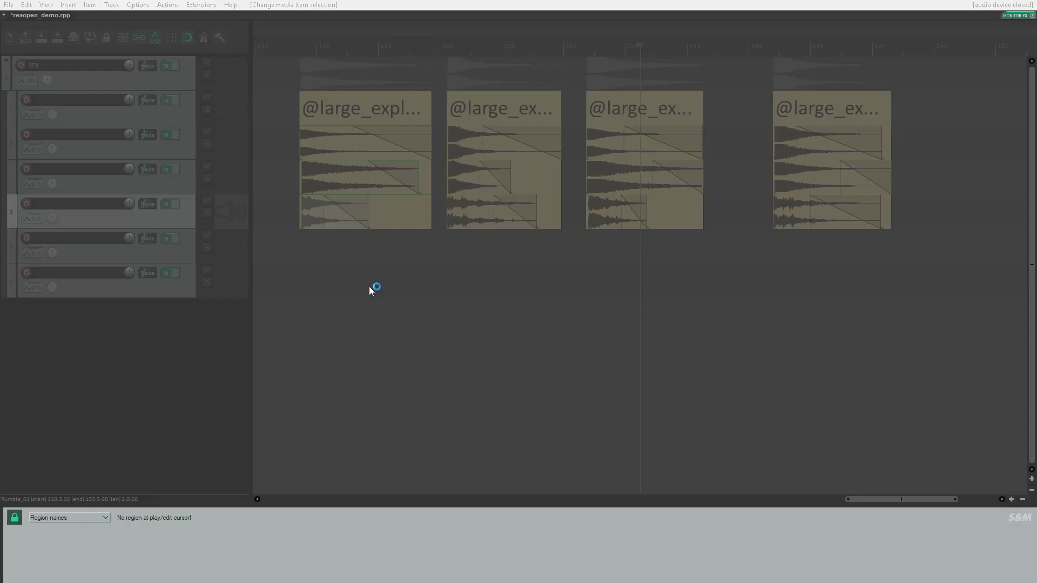
{"action": "key", "text": "alt+Tab"}
{"action": "scroll", "coordinate": [567, 83], "scroll_direction": "down", "scroll_amount": 3}
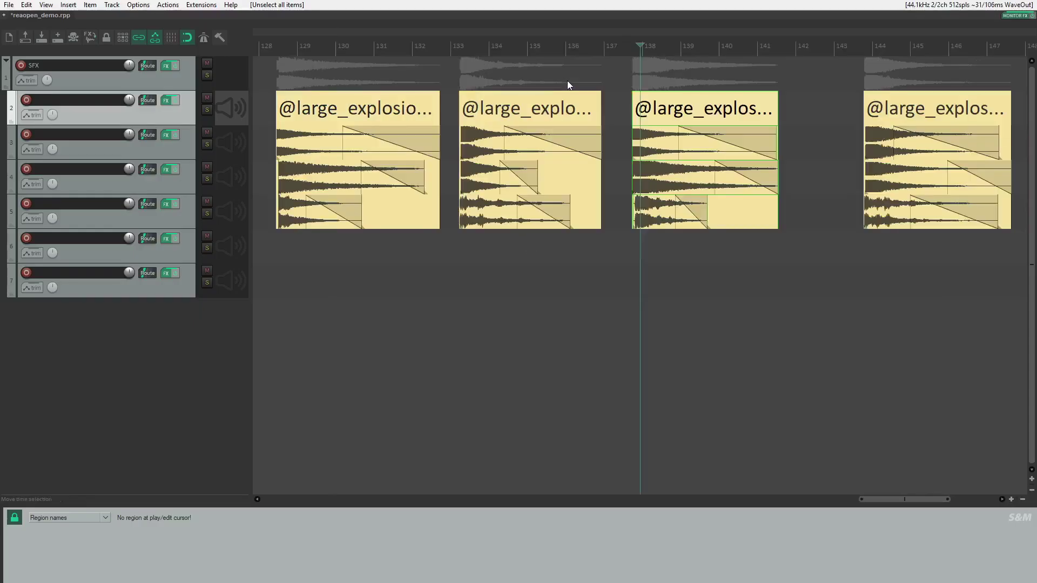
{"action": "scroll", "coordinate": [536, 169], "scroll_direction": "down", "scroll_amount": 2}
{"action": "left_click_drag", "start_coordinate": [701, 125], "coordinate": [883, 171]}
{"action": "left_click", "coordinate": [802, 108]}
{"action": "left_click", "coordinate": [883, 170]}
{"action": "scroll", "coordinate": [883, 171], "scroll_direction": "up", "scroll_amount": 5}
{"action": "scroll", "coordinate": [635, 176], "scroll_direction": "up", "scroll_amount": 3}
{"action": "left_click", "coordinate": [567, 176]}
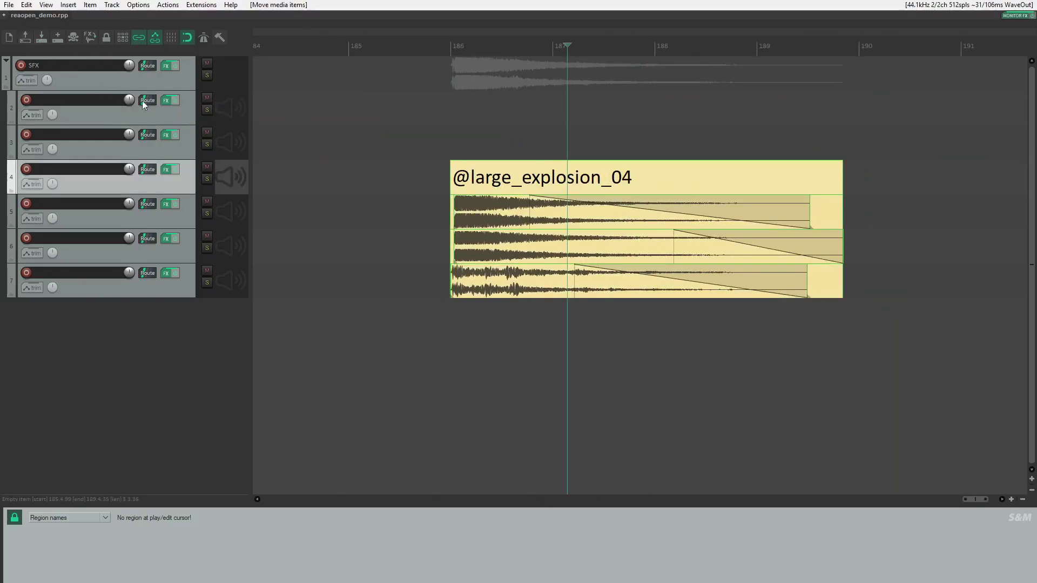
Open large_explosion_04 from Wwise in ReaOpen to locate the moved render block in REAPER.
{"action": "key", "text": "alt+Tab"}
{"action": "left_click", "coordinate": [107, 167]}
{"action": "key", "text": "ctrl+e"}
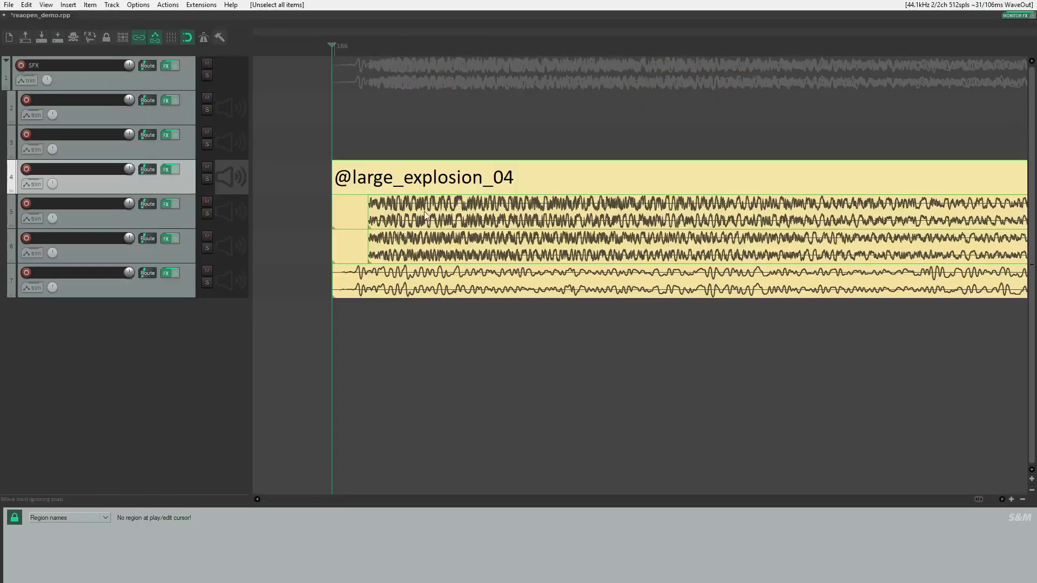
{"action": "left_click", "coordinate": [528, 258]}
{"action": "scroll", "coordinate": [654, 165], "scroll_direction": "down", "scroll_amount": 6}
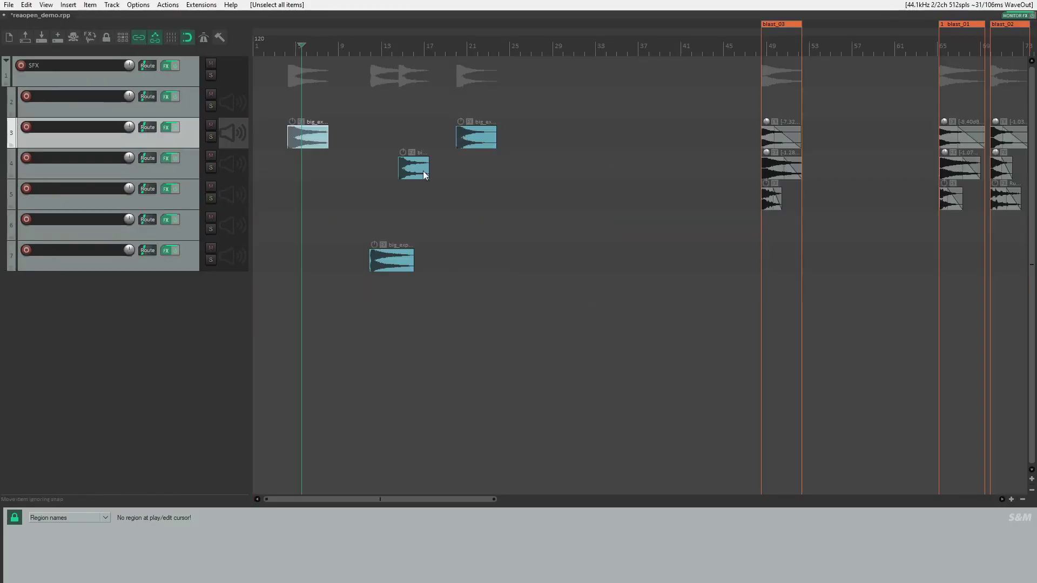
Close REAPER together with the reaopen_demo.rpp project and dismiss the save query.
{"action": "key", "text": "alt+Tab"}
{"action": "key", "text": "alt+Tab"}
{"action": "key", "text": "f"}
{"action": "key", "text": "Escape"}
{"action": "left_click", "coordinate": [354, 83]}
{"action": "key", "text": "alt+F4"}
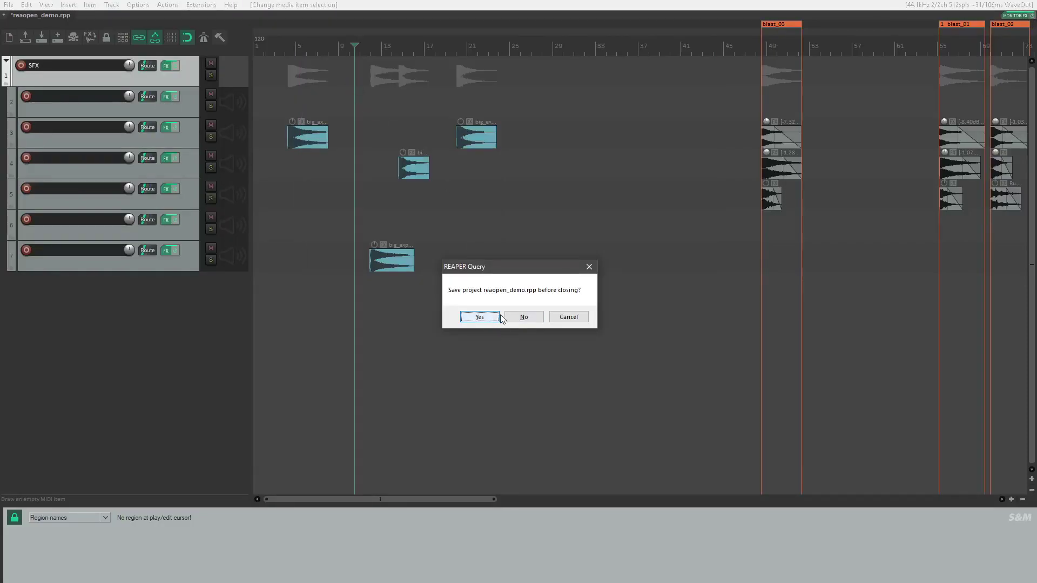
{"action": "left_click", "coordinate": [507, 318]}
With REAPER closed, open blast_02 from the regions container in Wwise with ReaOpen in REAPER.
{"action": "right_click", "coordinate": [94, 174]}
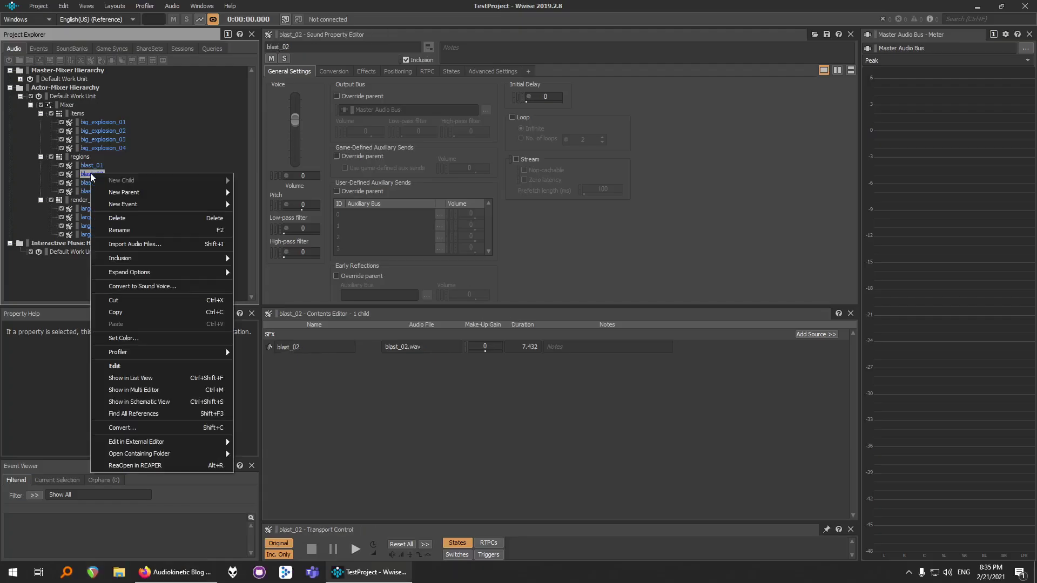
{"action": "left_click", "coordinate": [142, 464]}
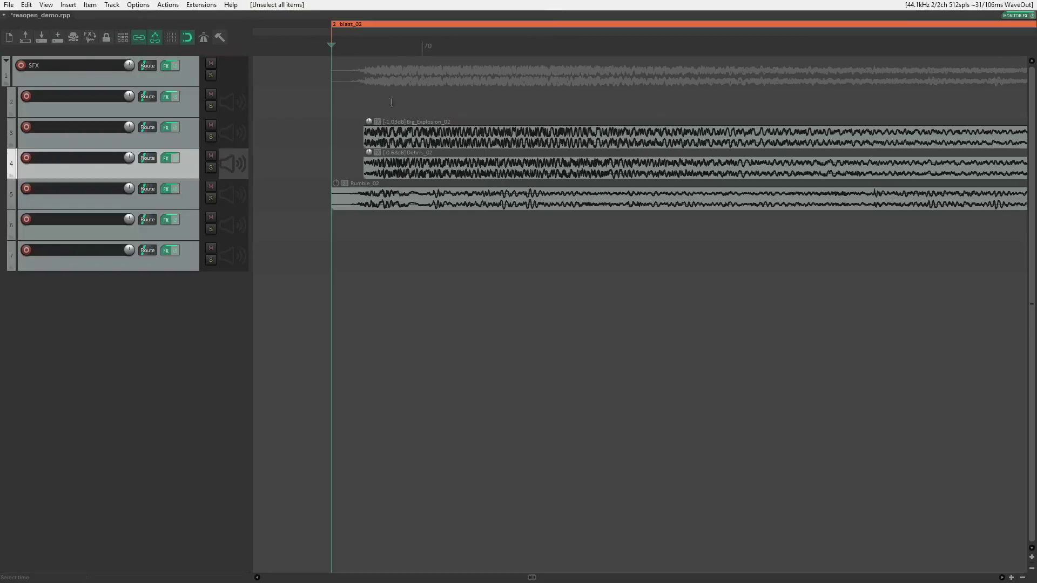
{"action": "scroll", "coordinate": [562, 90], "scroll_direction": "down", "scroll_amount": 6}
{"action": "scroll", "coordinate": [606, 71], "scroll_direction": "down", "scroll_amount": 3}
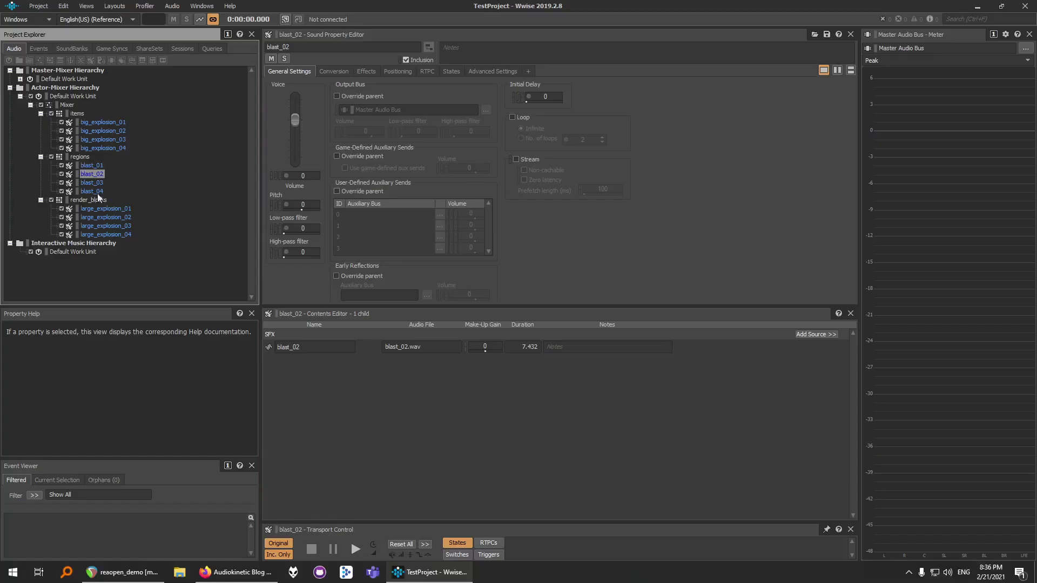
Open large_explosion_03 and large_explosion_01 from Wwise using ReaOpen as the external editor.
{"action": "left_click", "coordinate": [98, 194]}
{"action": "left_click", "coordinate": [105, 226]}
{"action": "key", "text": "ctrl+e"}
{"action": "scroll", "coordinate": [574, 159], "scroll_direction": "down", "scroll_amount": 5}
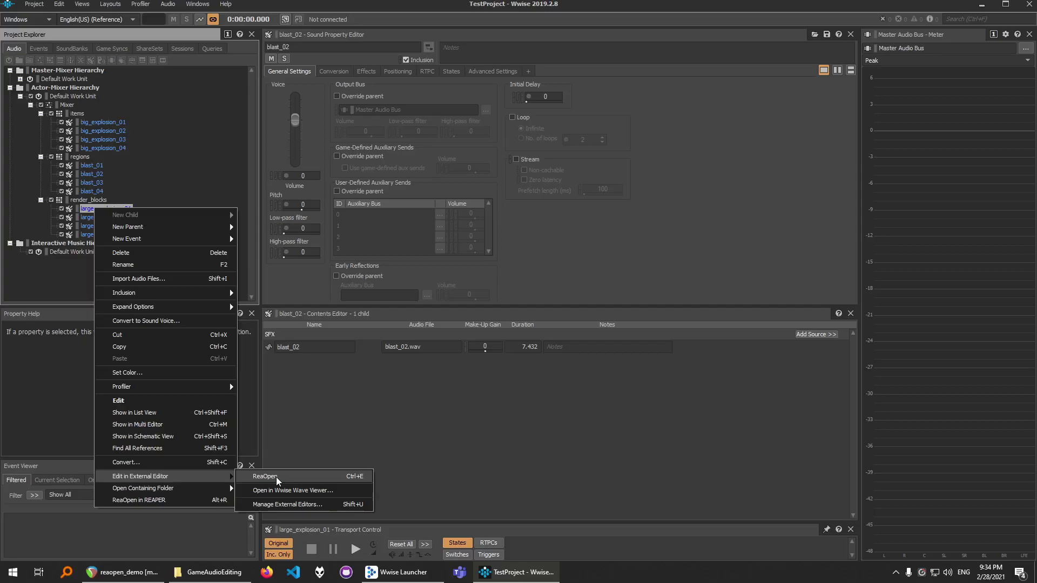
{"action": "left_click", "coordinate": [277, 477]}
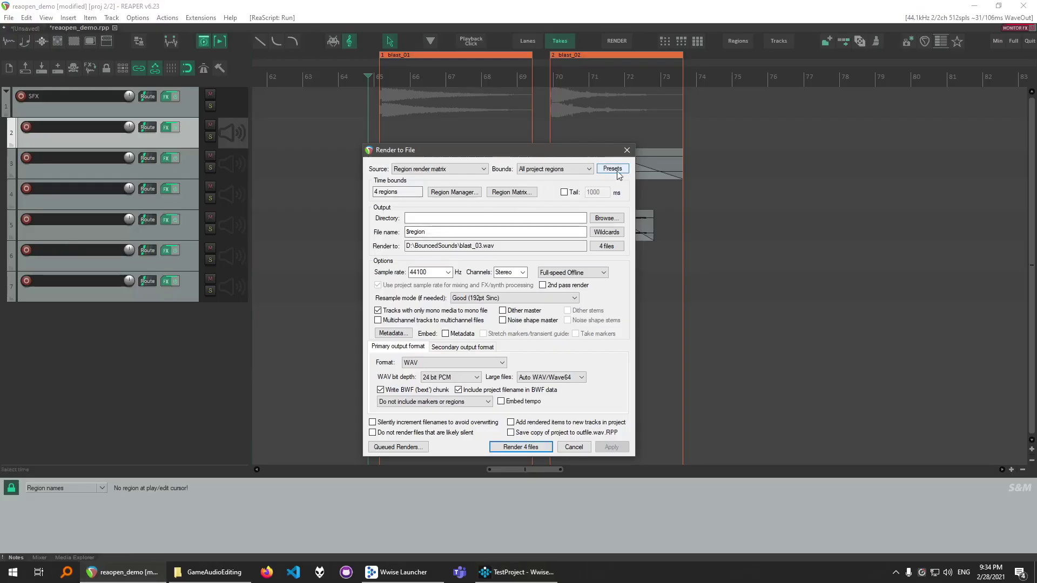
Close the Render to File dialog and examine the ReaOpen files in the GameAudioEditing folder.
{"action": "left_click", "coordinate": [623, 150]}
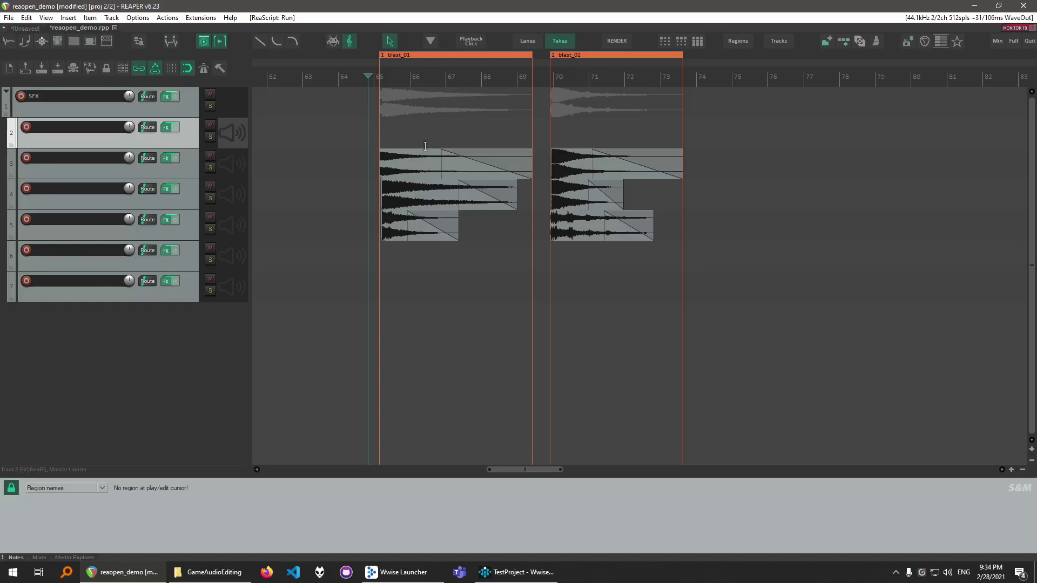
{"action": "left_click", "coordinate": [223, 576]}
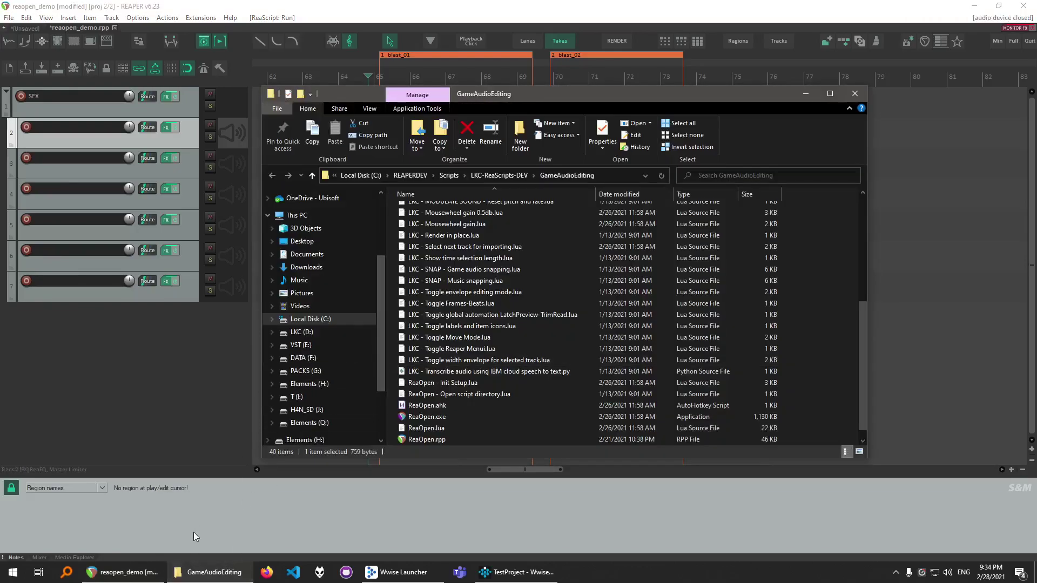
{"action": "left_click", "coordinate": [123, 571]}
Read the "P stands for Project" section of the ReaOpen article about mapping projects to a virtual drive with subst.
{"action": "left_click", "coordinate": [269, 575]}
{"action": "scroll", "coordinate": [173, 319], "scroll_direction": "down", "scroll_amount": 2}
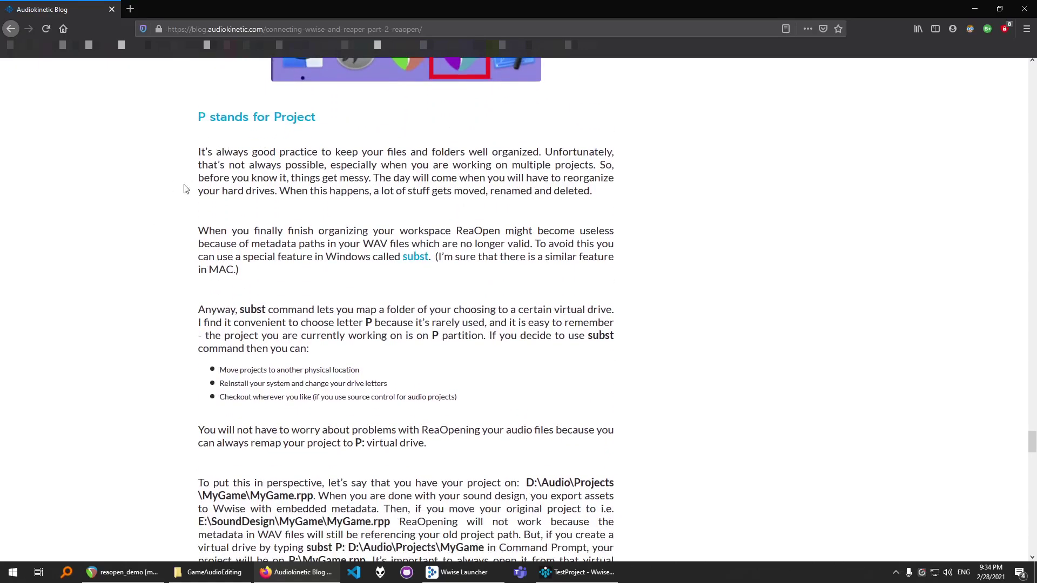
{"action": "scroll", "coordinate": [183, 194], "scroll_direction": "down", "scroll_amount": 5}
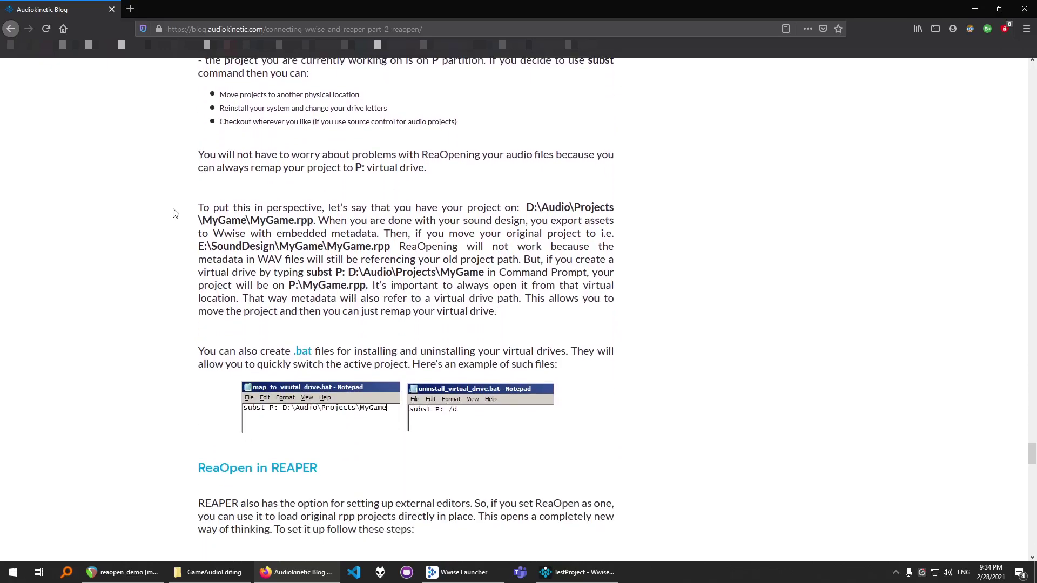
{"action": "scroll", "coordinate": [175, 214], "scroll_direction": "up", "scroll_amount": 5}
{"action": "scroll", "coordinate": [174, 216], "scroll_direction": "down", "scroll_amount": 2}
{"action": "scroll", "coordinate": [175, 216], "scroll_direction": "up", "scroll_amount": 3}
{"action": "scroll", "coordinate": [174, 215], "scroll_direction": "down", "scroll_amount": 3}
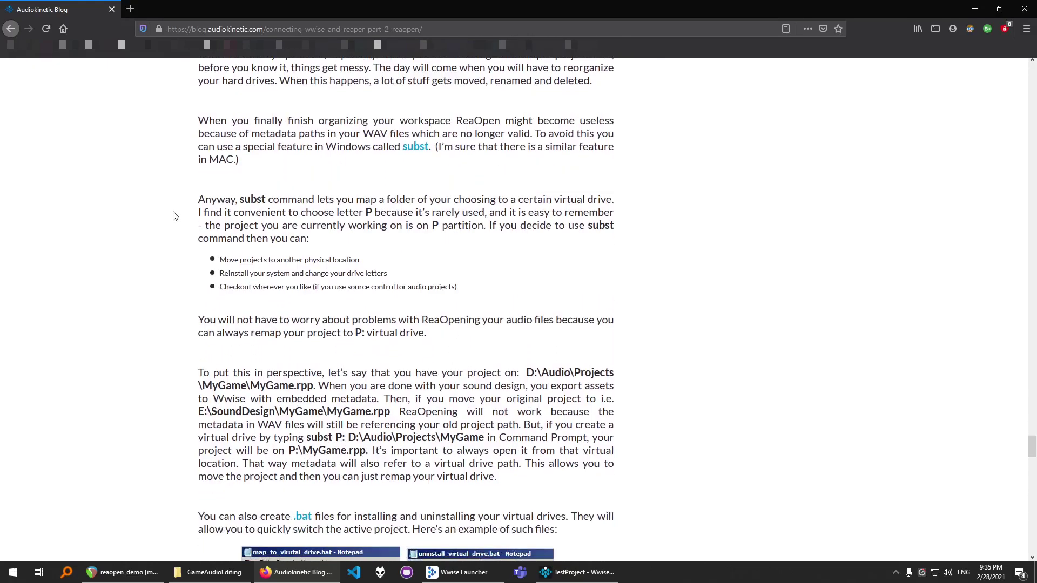
{"action": "scroll", "coordinate": [174, 216], "scroll_direction": "up", "scroll_amount": 1}
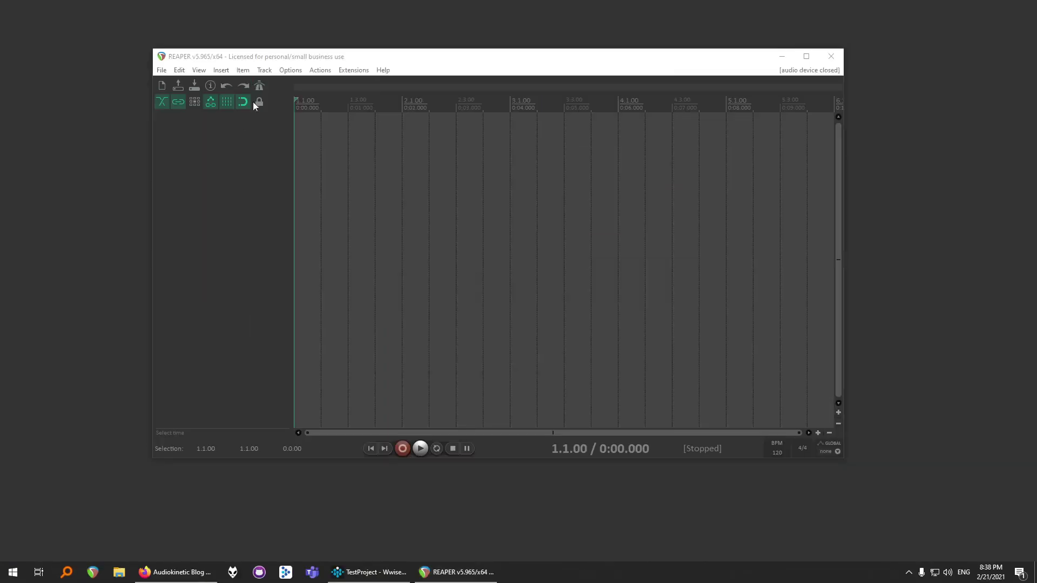
{"action": "left_click", "coordinate": [435, 59]}
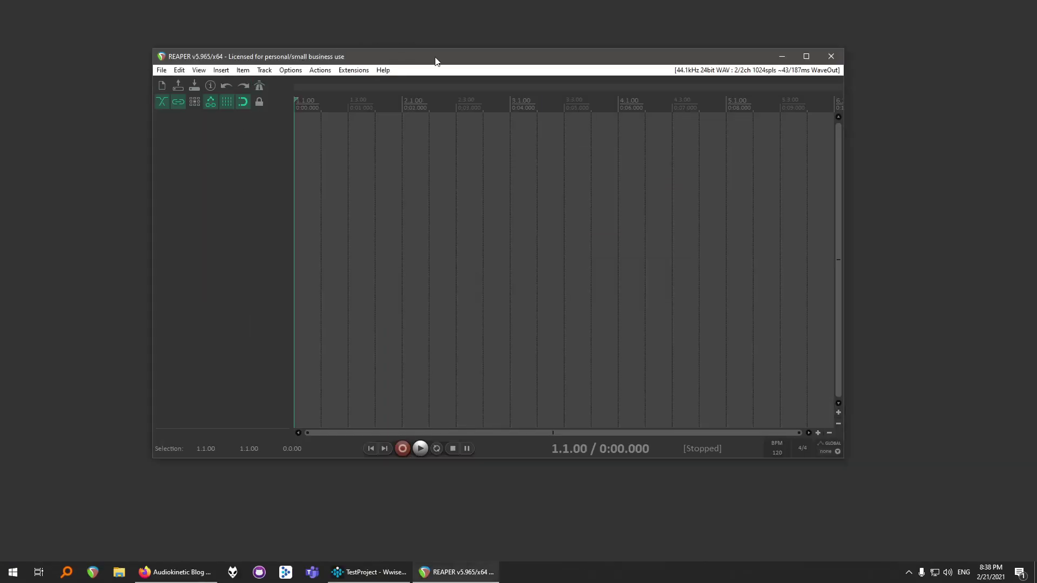
{"action": "left_click", "coordinate": [353, 70]}
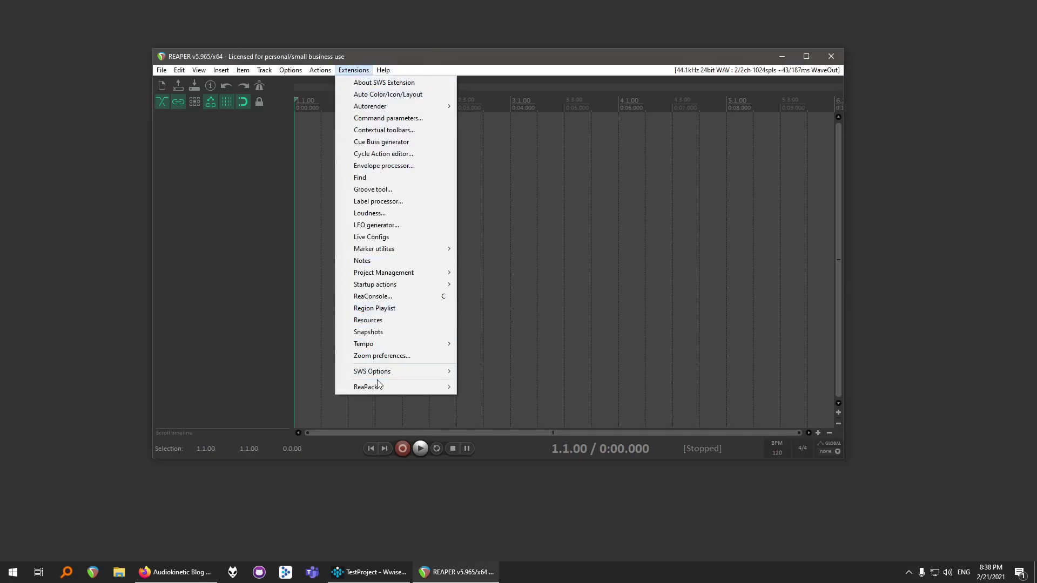
{"action": "mouse_move", "coordinate": [378, 387]}
{"action": "left_click", "coordinate": [496, 420]}
{"action": "left_click", "coordinate": [461, 376]}
{"action": "left_click", "coordinate": [476, 388]}
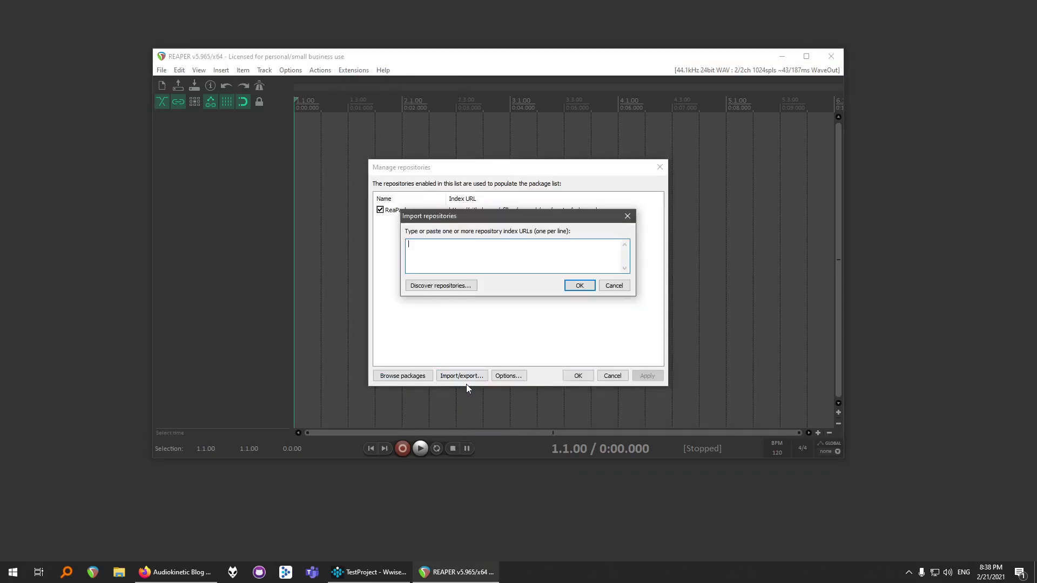
{"action": "type", "text": "https://bit.ly/LKC-tools"}
{"action": "key", "text": "Return"}
Filter the ReaPack packages for reaopen, install the ReaOpen package, and close the package browser.
{"action": "type", "text": "reaopen"}
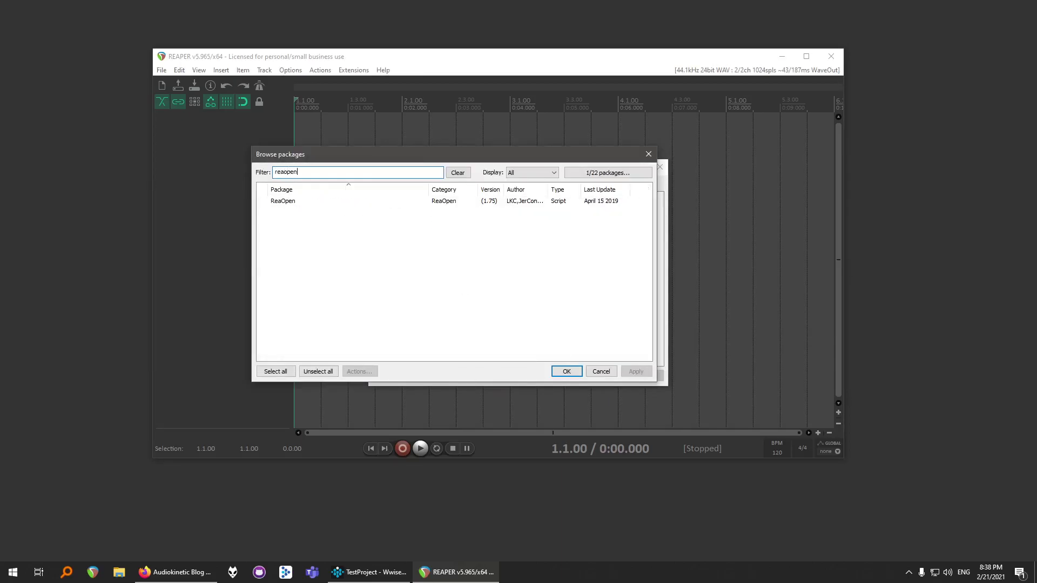
{"action": "right_click", "coordinate": [284, 202]}
{"action": "left_click", "coordinate": [301, 206]}
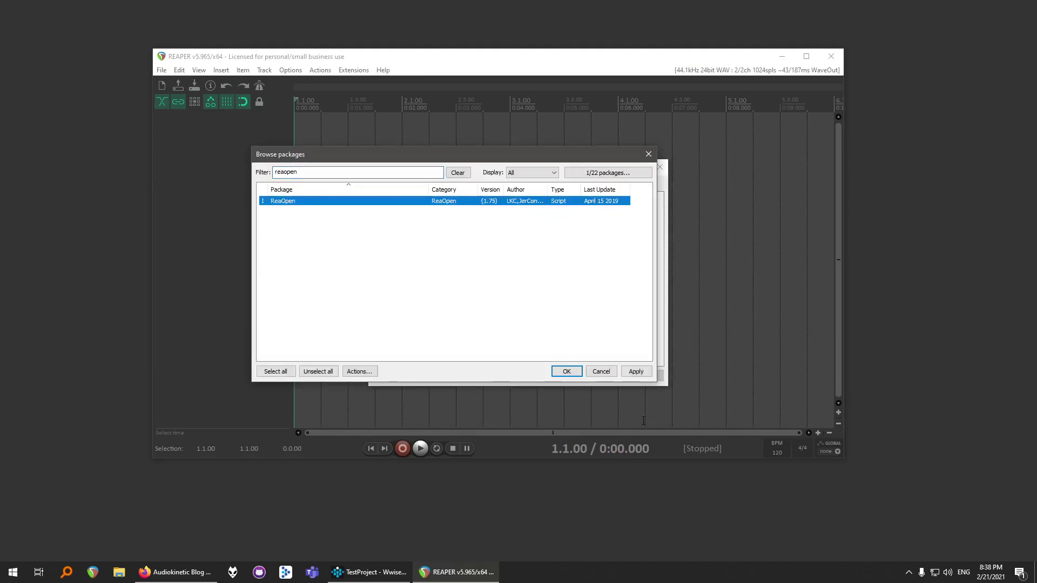
{"action": "left_click", "coordinate": [635, 371]}
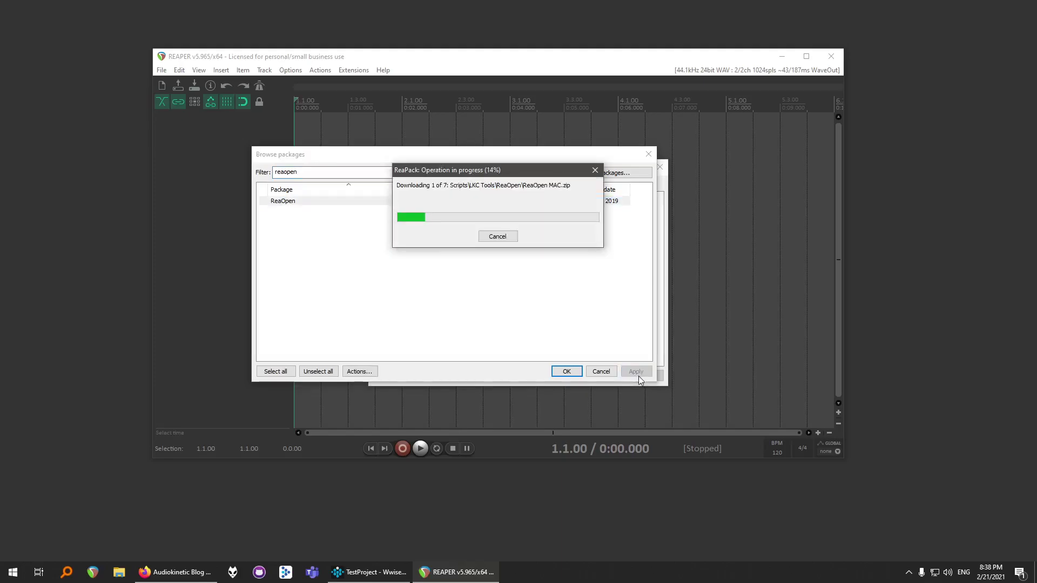
{"action": "left_click", "coordinate": [567, 371]}
{"action": "left_click", "coordinate": [573, 372]}
Find the ReaOpen scripts in the action list and run ReaOpen - Init Setup.lua.
{"action": "left_click", "coordinate": [320, 70]}
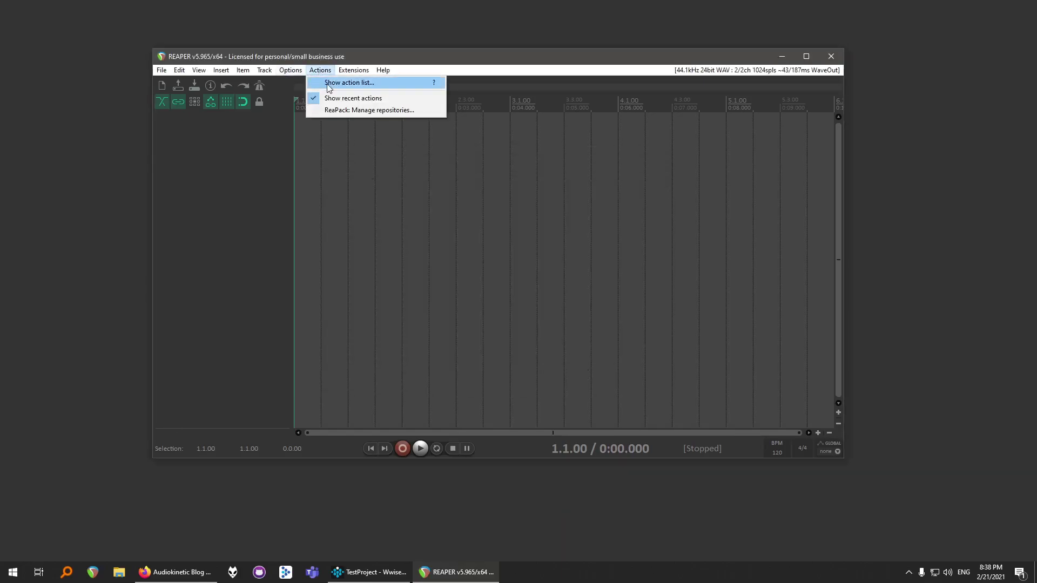
{"action": "left_click", "coordinate": [341, 81]}
{"action": "type", "text": "reaopen"}
{"action": "left_click_drag", "start_coordinate": [299, 122], "coordinate": [557, 173]}
{"action": "left_click", "coordinate": [490, 221]}
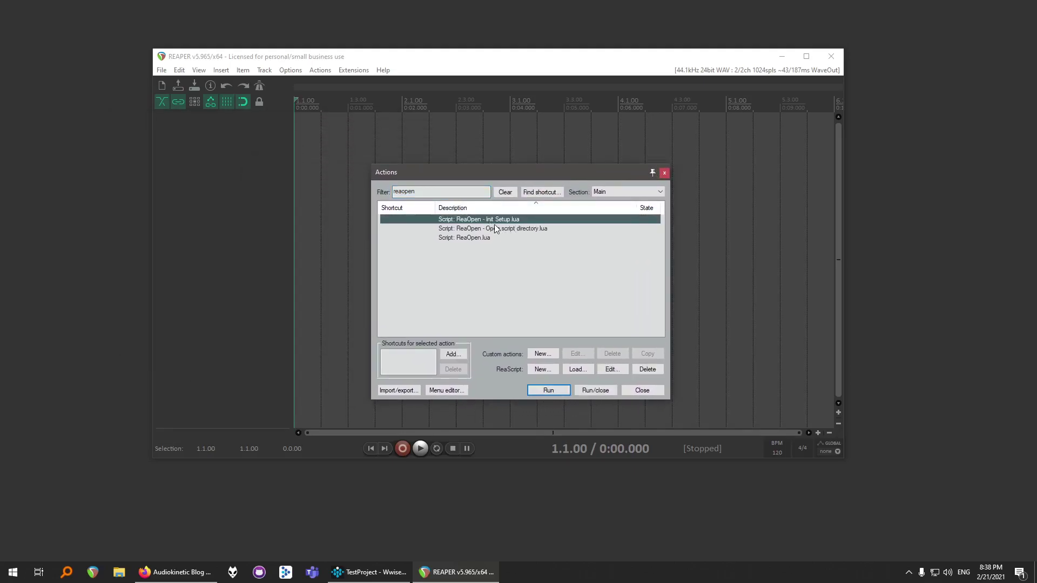
{"action": "left_click", "coordinate": [564, 386]}
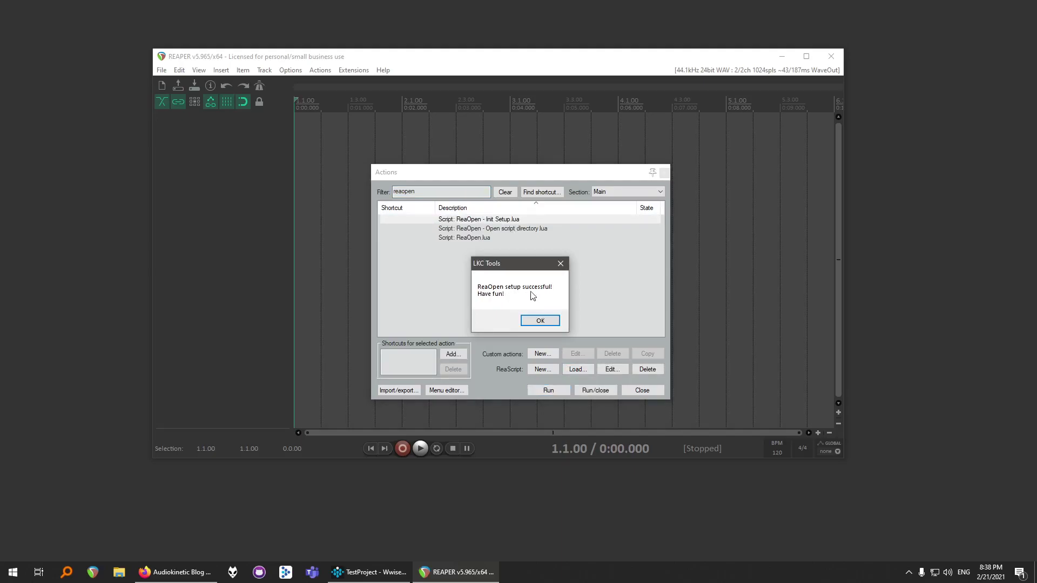
{"action": "left_click", "coordinate": [540, 321]}
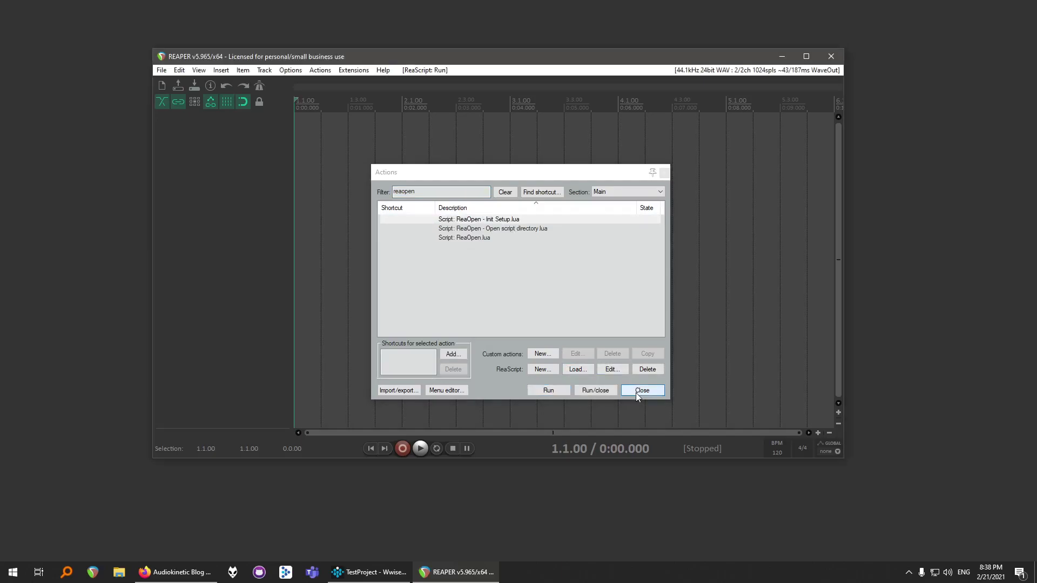
Open the ReaOpen script directory through its script and run install_wwise_command_for_pc.bat from that folder.
{"action": "left_click", "coordinate": [486, 229]}
{"action": "left_click", "coordinate": [556, 391]}
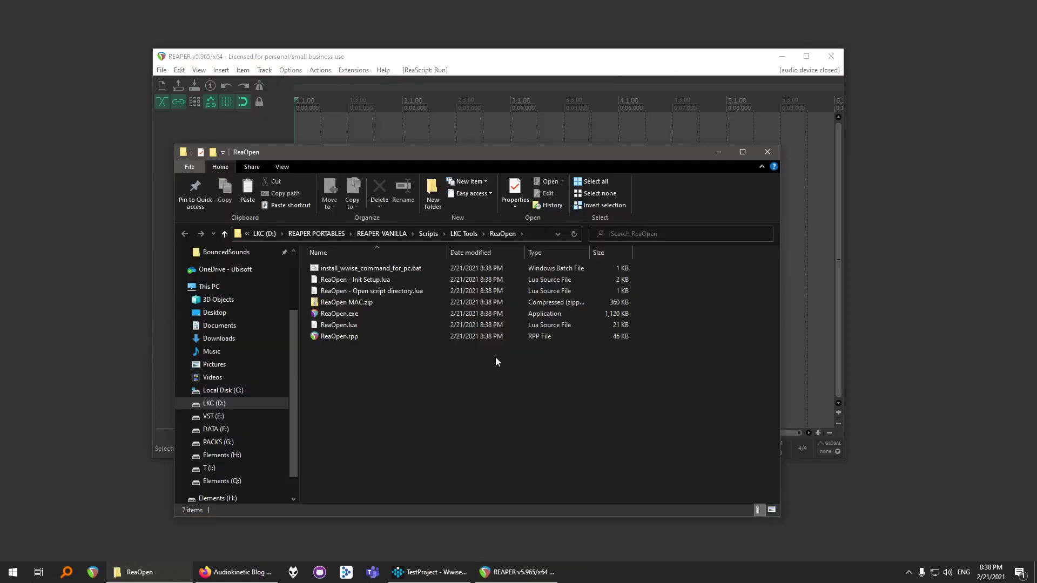
{"action": "double_click", "coordinate": [352, 269]}
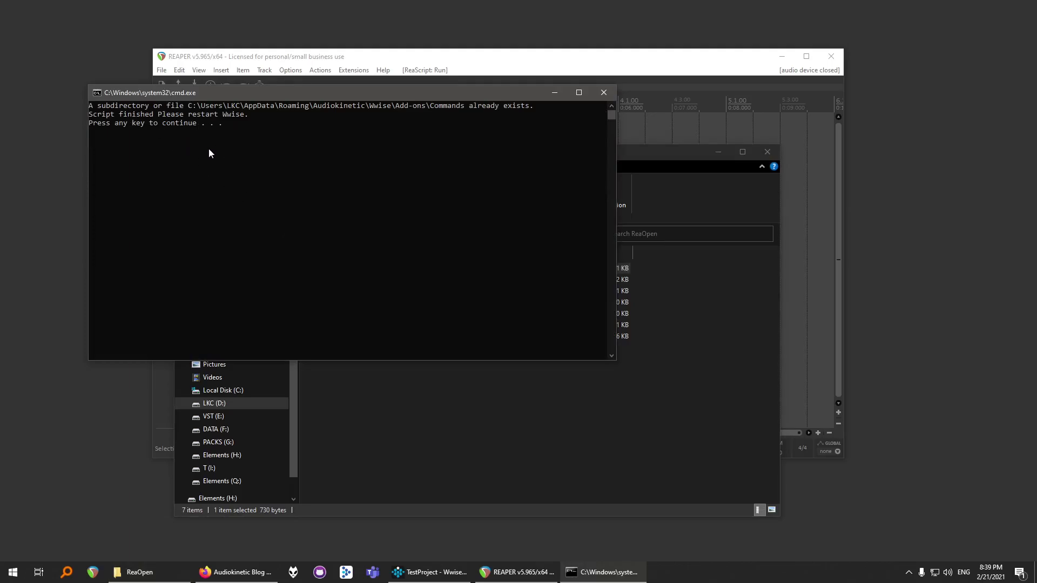
{"action": "left_click_drag", "start_coordinate": [93, 115], "coordinate": [265, 114]}
{"action": "left_click", "coordinate": [231, 122]}
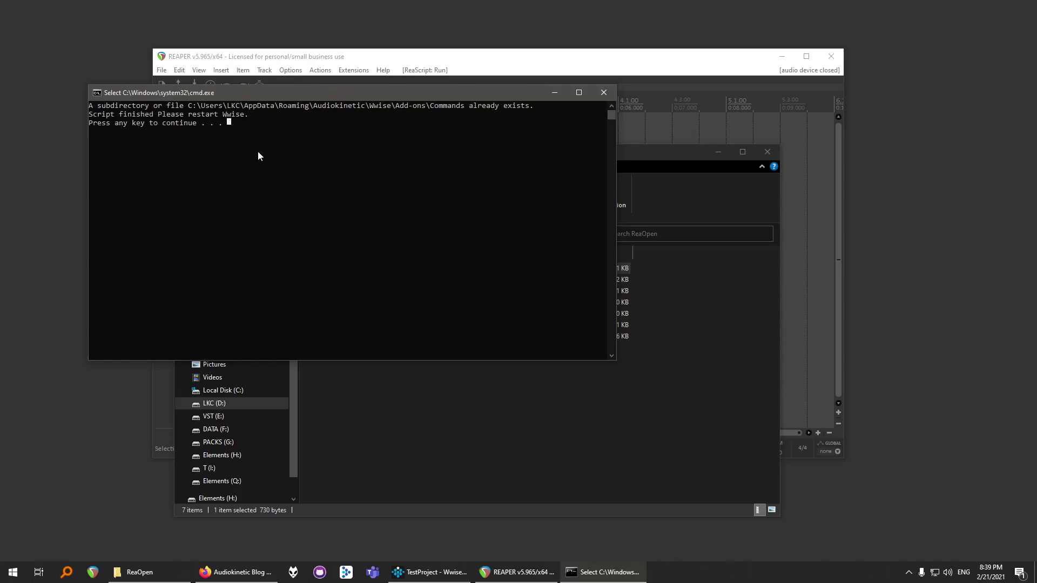
{"action": "key", "text": "Return"}
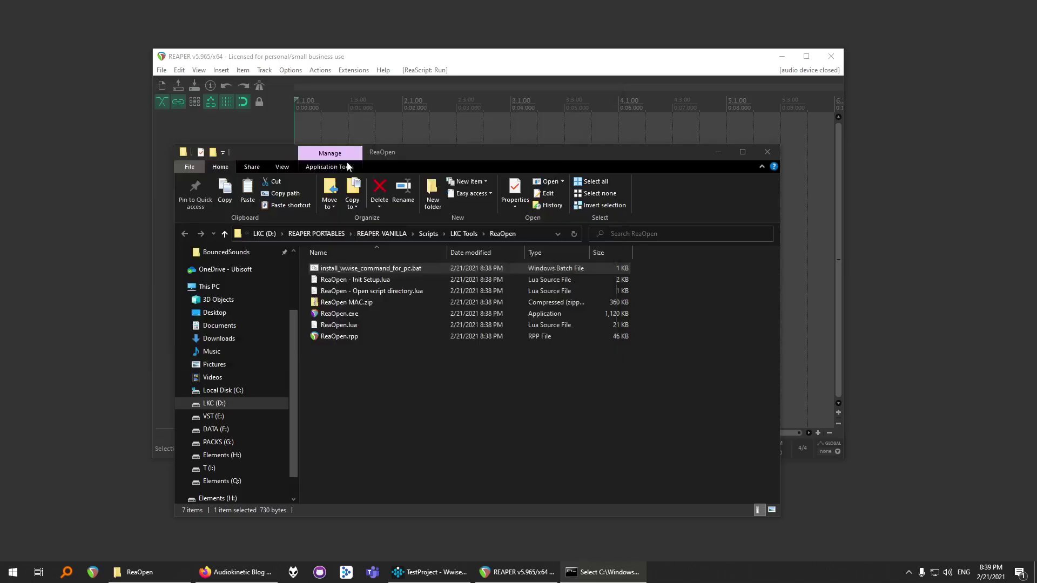
Switch to Wwise and check the commands available for big_explosion_01 and large_explosion_03 for ReaOpen in REAPER.
{"action": "left_click", "coordinate": [429, 572]}
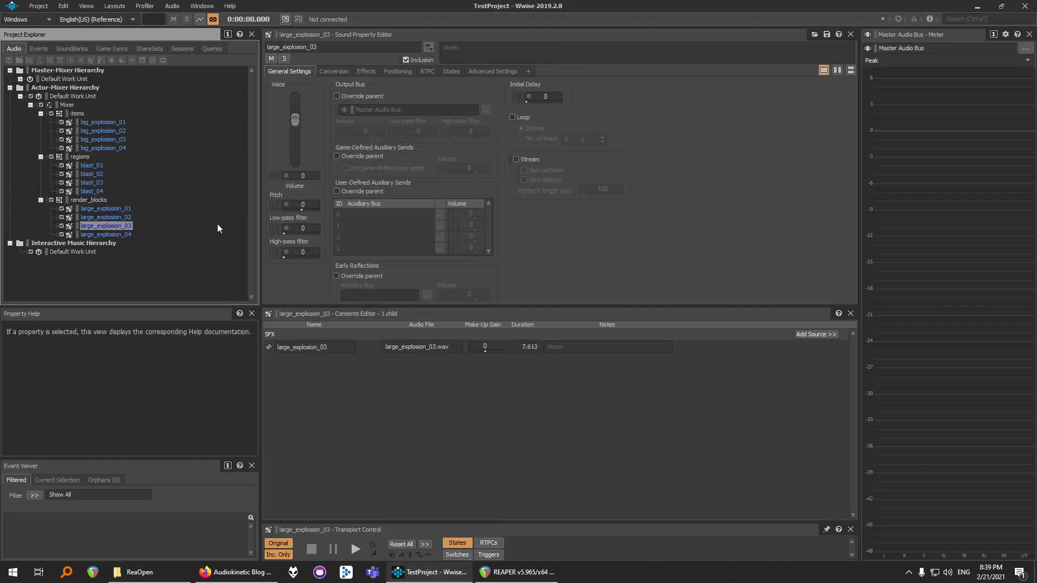
{"action": "right_click", "coordinate": [101, 122]}
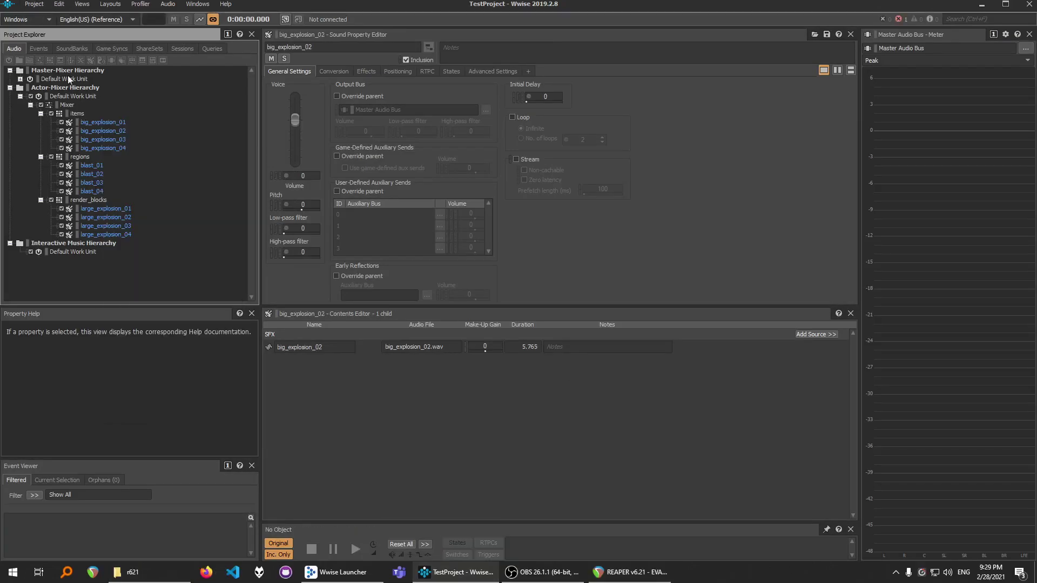
{"action": "right_click", "coordinate": [101, 226]}
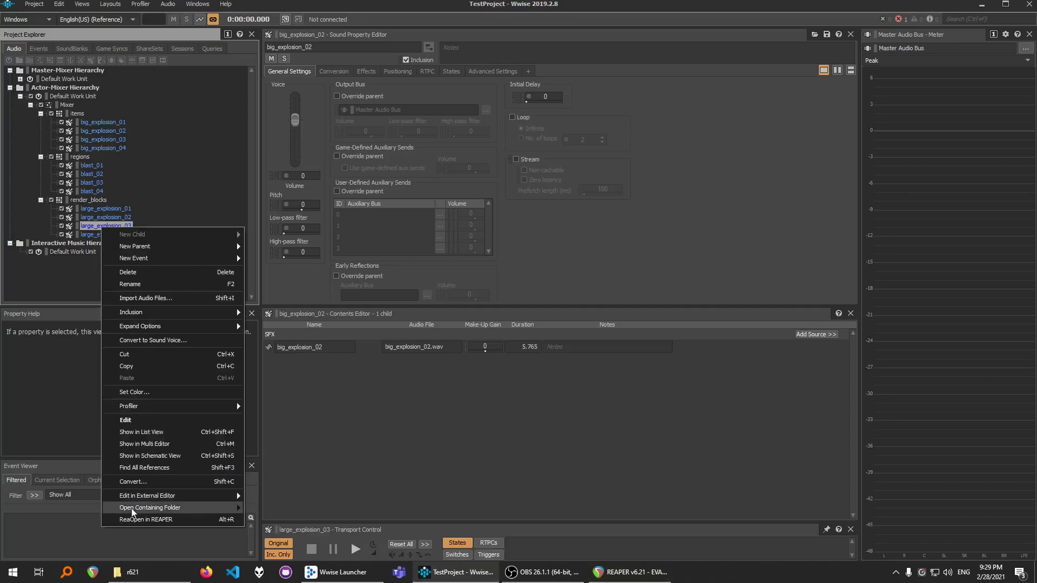
Switch to REAPER, open the ReaOpen script directory, and copy its folder path.
{"action": "left_click", "coordinate": [616, 571]}
{"action": "left_click", "coordinate": [558, 352]}
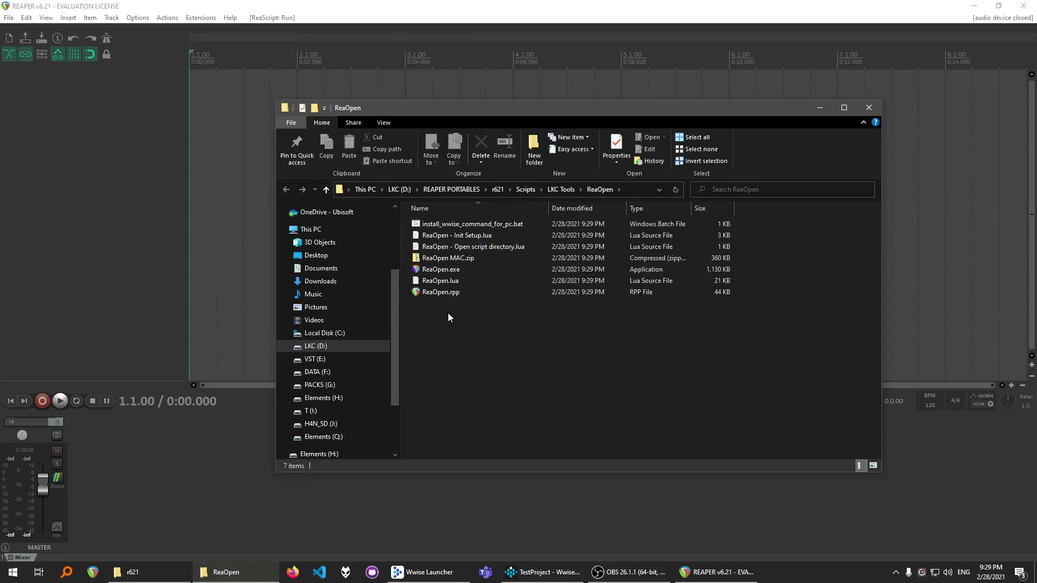
{"action": "left_click", "coordinate": [634, 191]}
{"action": "key", "text": "ctrl+c"}
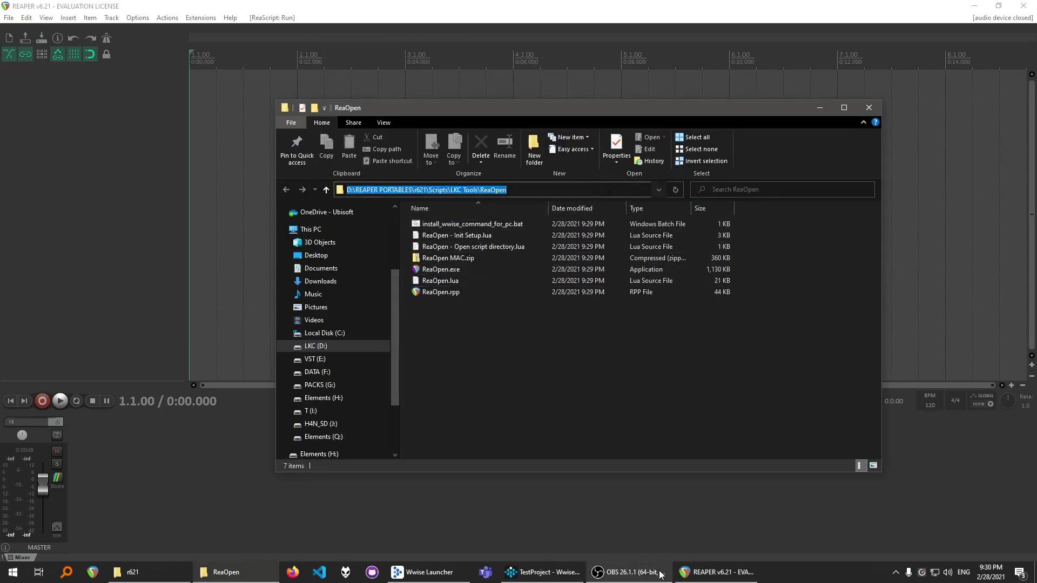
In the Wwise user preferences, add ReaOpen.exe from the copied ReaOpen folder path as an external editor.
{"action": "left_click", "coordinate": [535, 572]}
{"action": "left_click", "coordinate": [34, 4]}
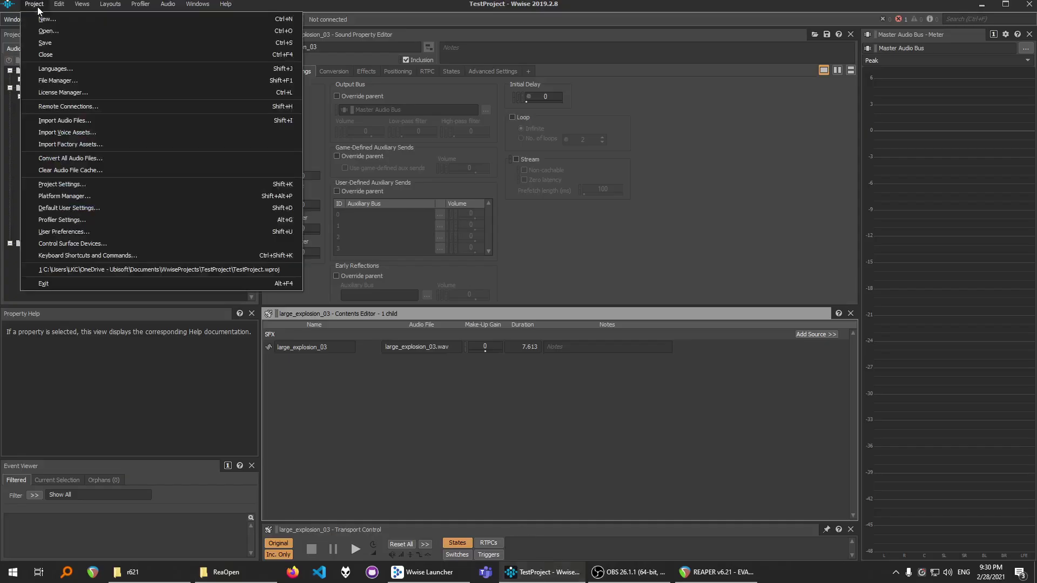
{"action": "left_click", "coordinate": [52, 231]}
{"action": "left_click", "coordinate": [352, 190]}
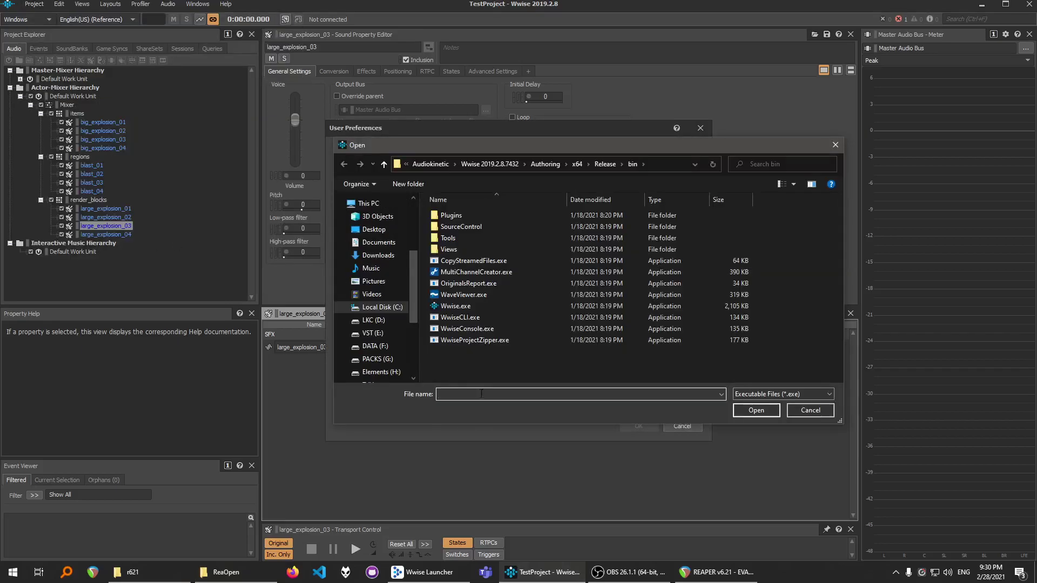
{"action": "left_click", "coordinate": [479, 400]}
{"action": "key", "text": "ctrl+v"}
{"action": "left_click", "coordinate": [756, 411]}
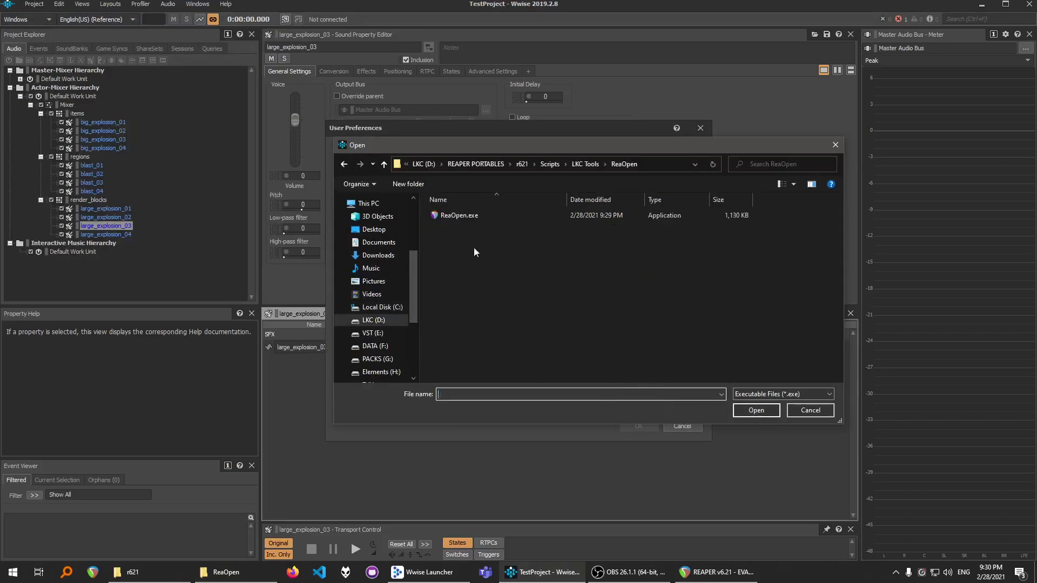
{"action": "left_click", "coordinate": [463, 216]}
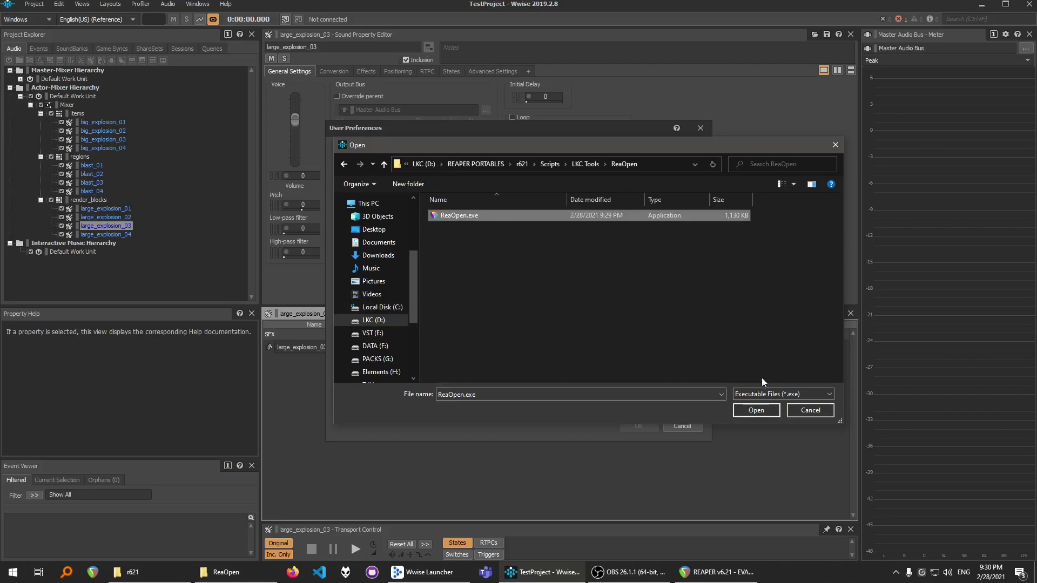
{"action": "left_click", "coordinate": [756, 410]}
{"action": "left_click", "coordinate": [638, 426]}
Open large_explosion_01 from the render_blocks container in the ReaOpen external editor.
{"action": "right_click", "coordinate": [104, 210]}
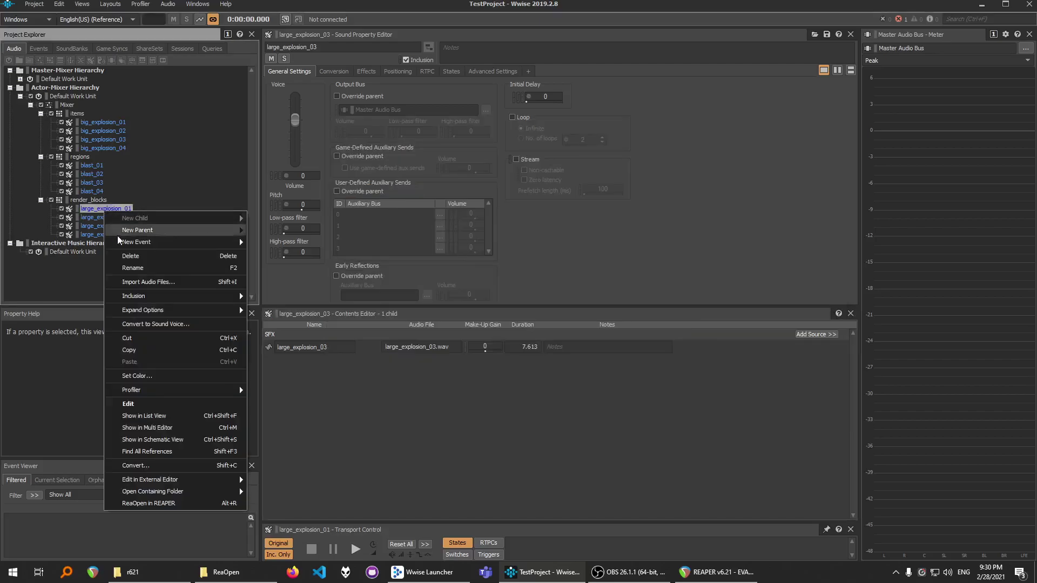
{"action": "mouse_move", "coordinate": [150, 480]}
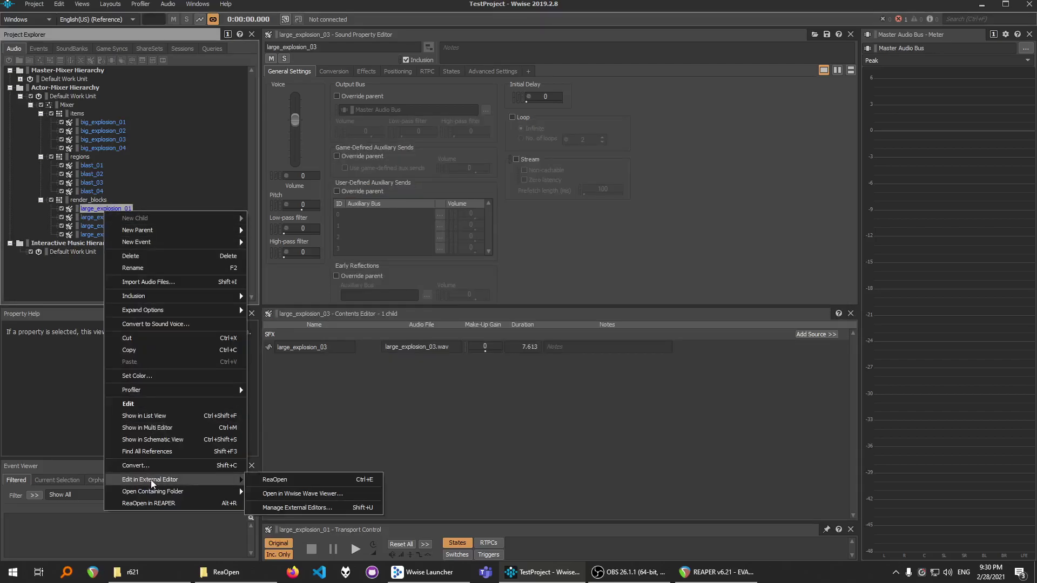
{"action": "left_click", "coordinate": [287, 480]}
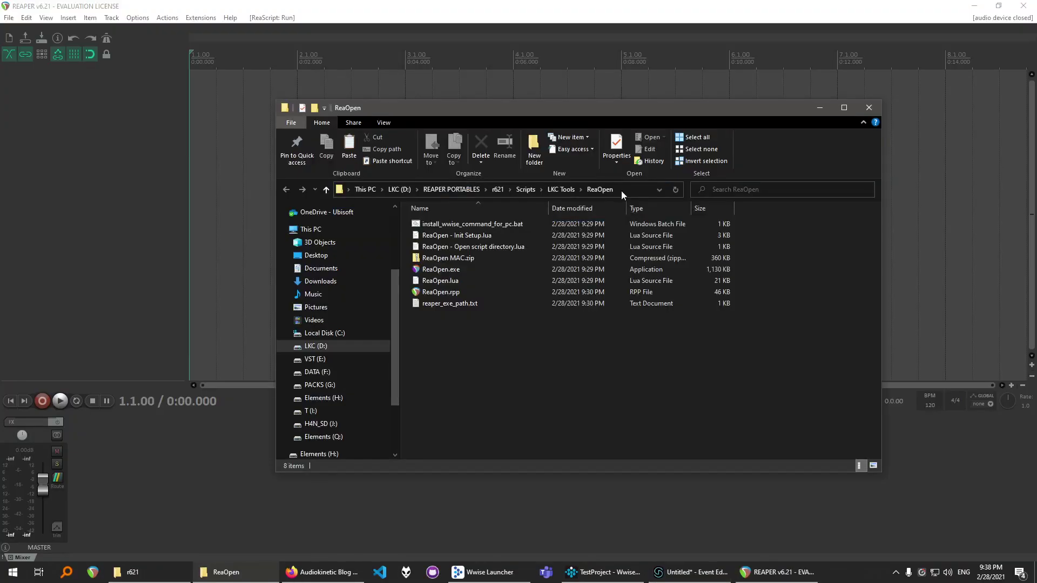
Copy the ReaOpen folder path and set ReaOpen.exe as the external sample editor in FMOD Studio's asset preferences.
{"action": "left_click", "coordinate": [622, 190]}
{"action": "key", "text": "ctrl+c"}
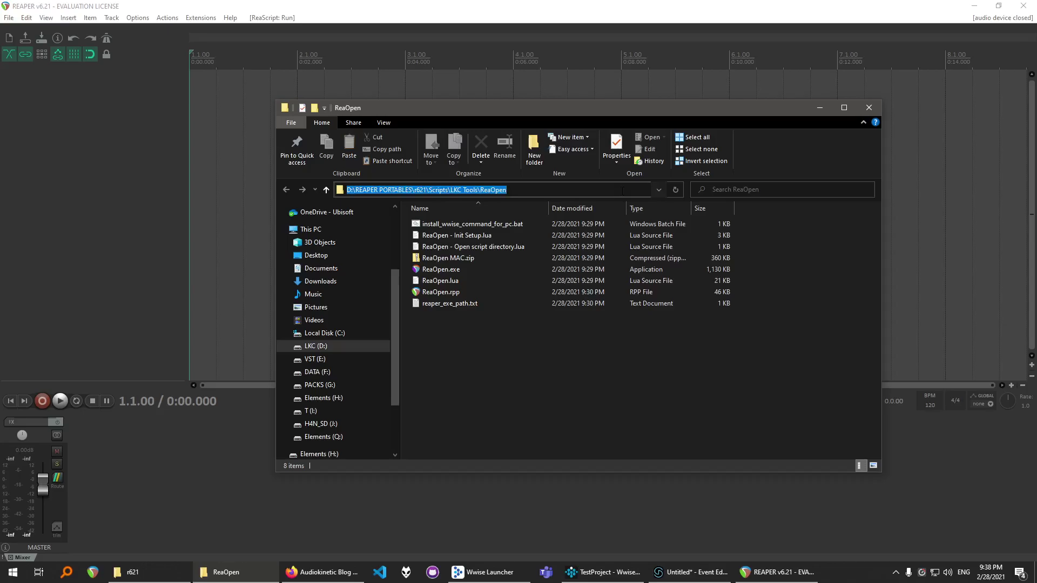
{"action": "left_click", "coordinate": [688, 572]}
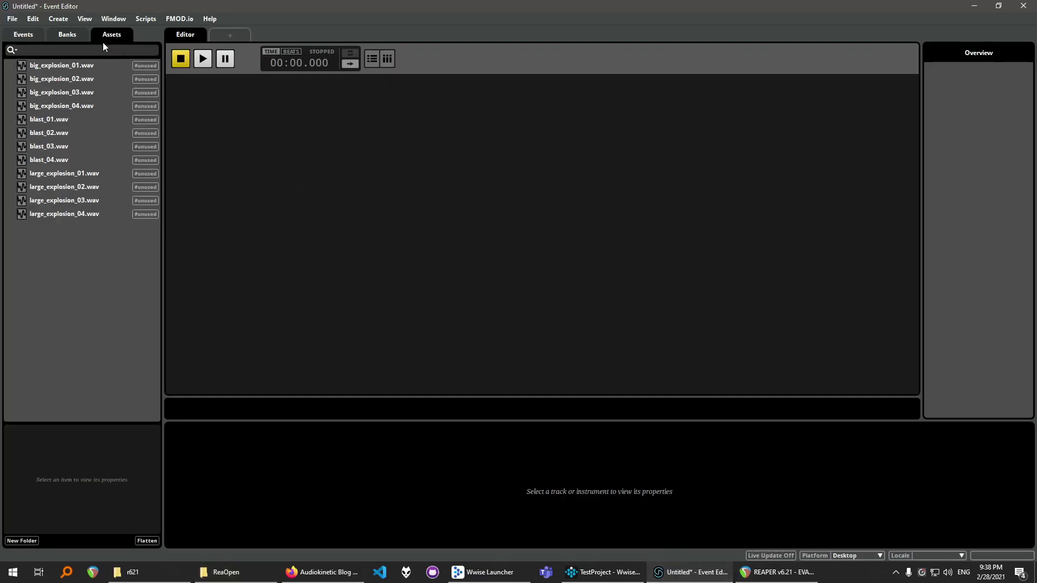
{"action": "left_click", "coordinate": [34, 22]}
{"action": "left_click", "coordinate": [57, 259]}
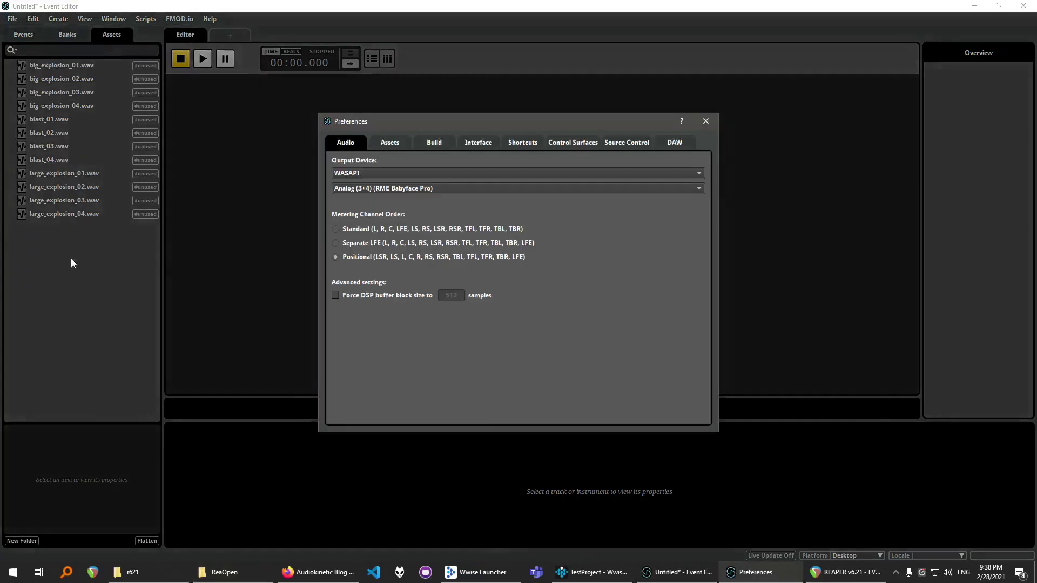
{"action": "left_click", "coordinate": [389, 144]}
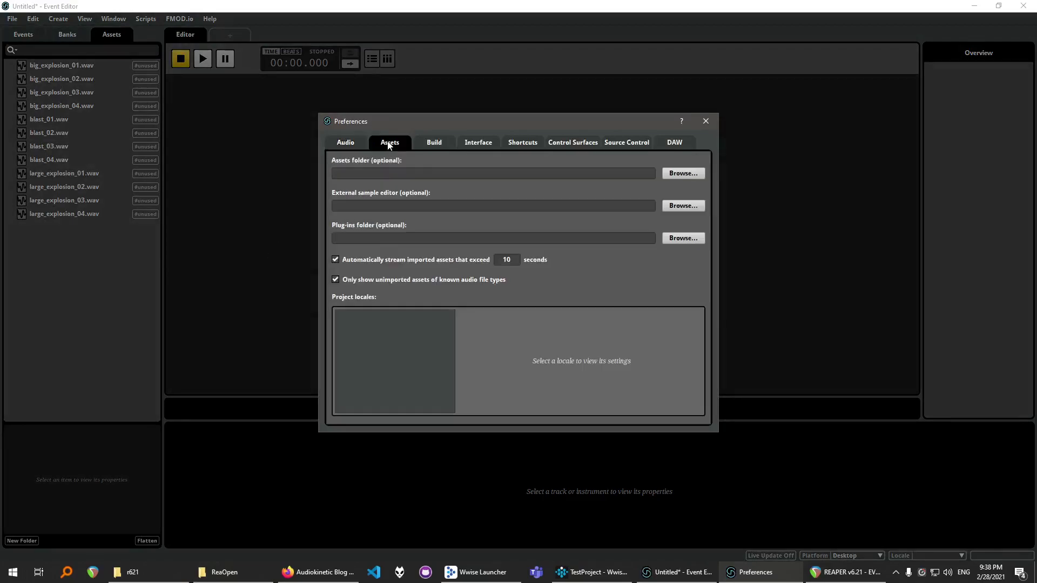
{"action": "left_click", "coordinate": [670, 206]}
{"action": "key", "text": "ctrl+v"}
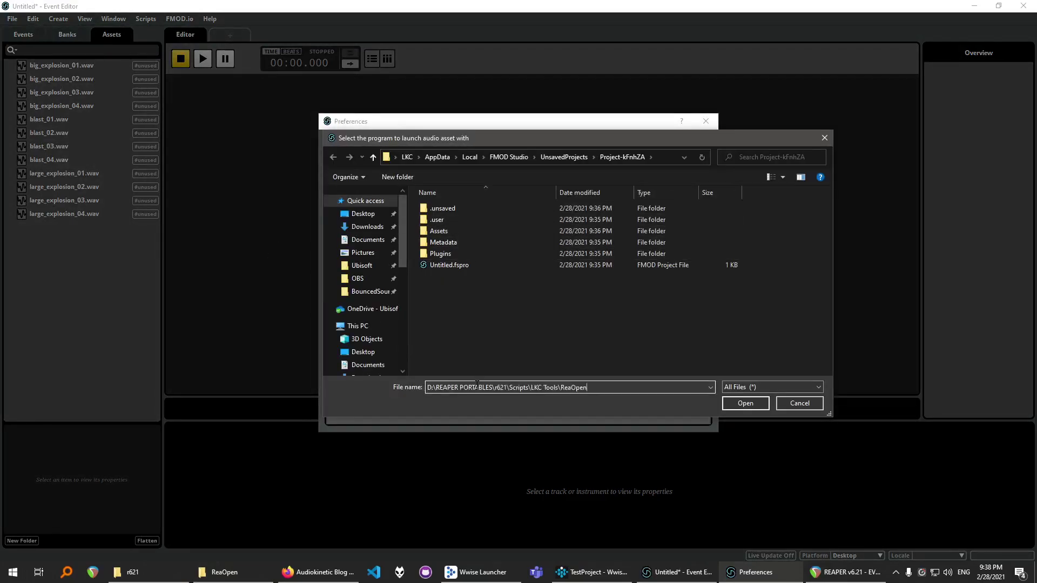
{"action": "left_click", "coordinate": [746, 403]}
{"action": "left_click", "coordinate": [447, 255]}
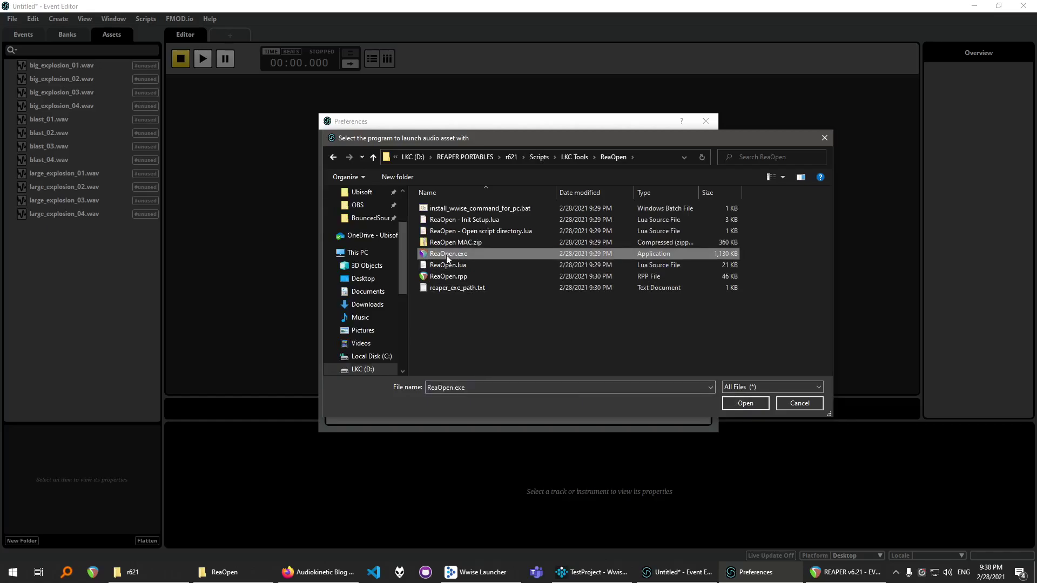
{"action": "left_click", "coordinate": [737, 399]}
{"action": "left_click", "coordinate": [705, 121]}
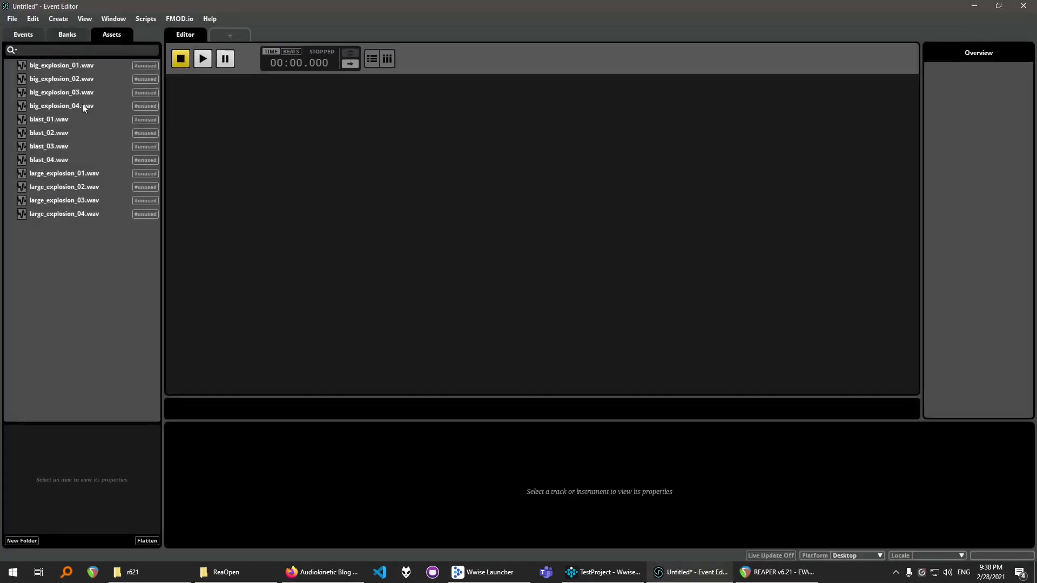
Open the big_explosion_03.wav asset in the external sample editor and return to FMOD Studio.
{"action": "left_click", "coordinate": [62, 93]}
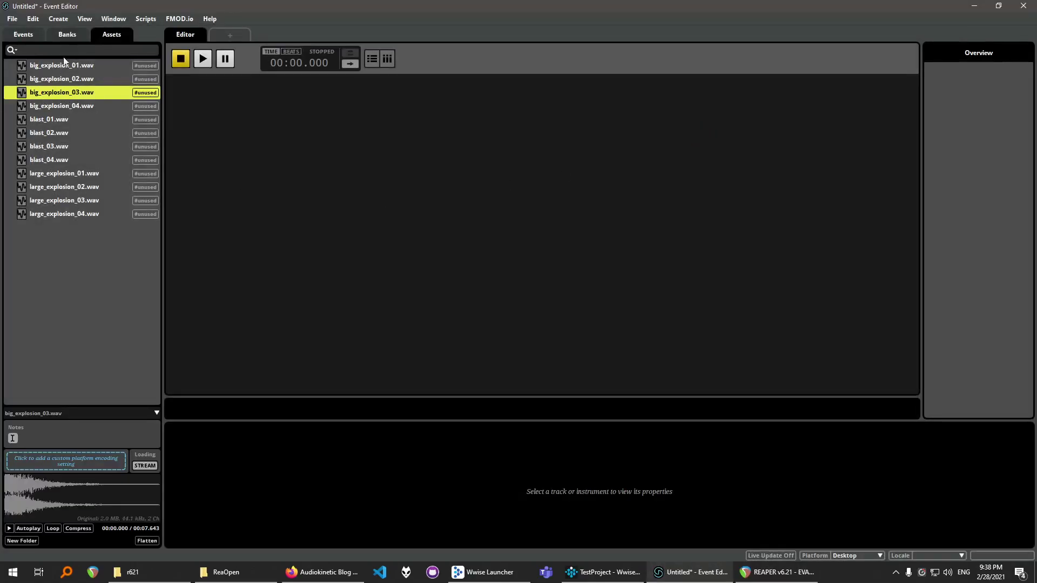
{"action": "right_click", "coordinate": [44, 94]}
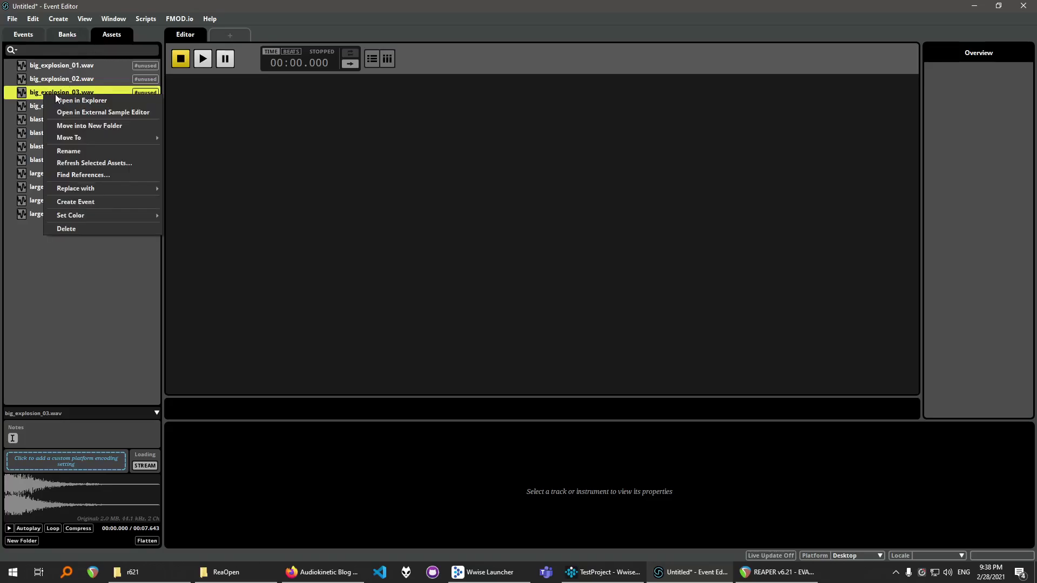
{"action": "left_click", "coordinate": [108, 113]}
{"action": "scroll", "coordinate": [388, 213], "scroll_direction": "down", "scroll_amount": 10}
{"action": "key", "text": "alt+Tab"}
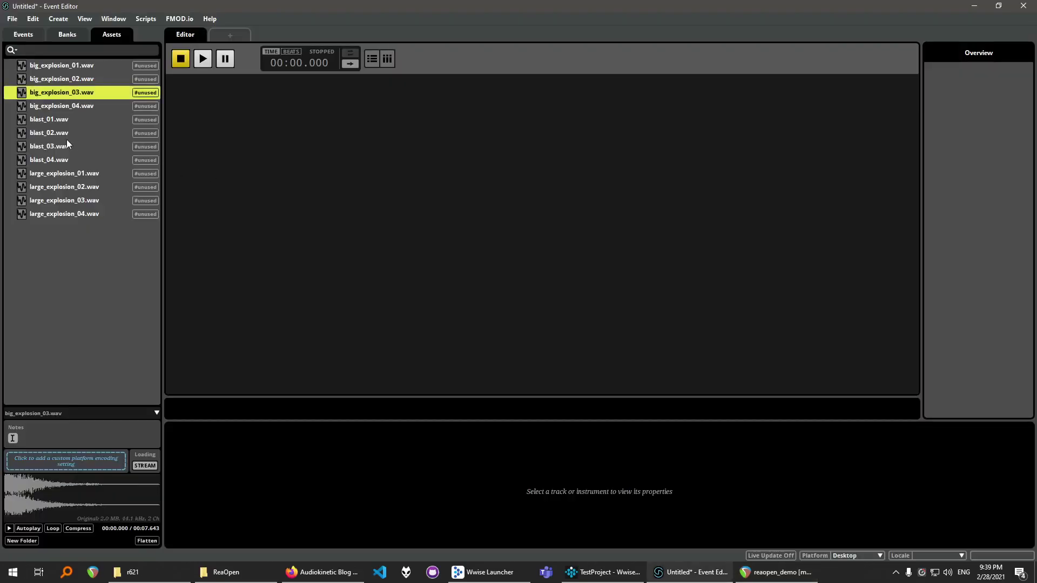
Open the blast_02.wav asset in the external sample editor, return to FMOD Studio, and select large_explosion_02.wav.
{"action": "right_click", "coordinate": [67, 140]}
{"action": "left_click", "coordinate": [108, 155]}
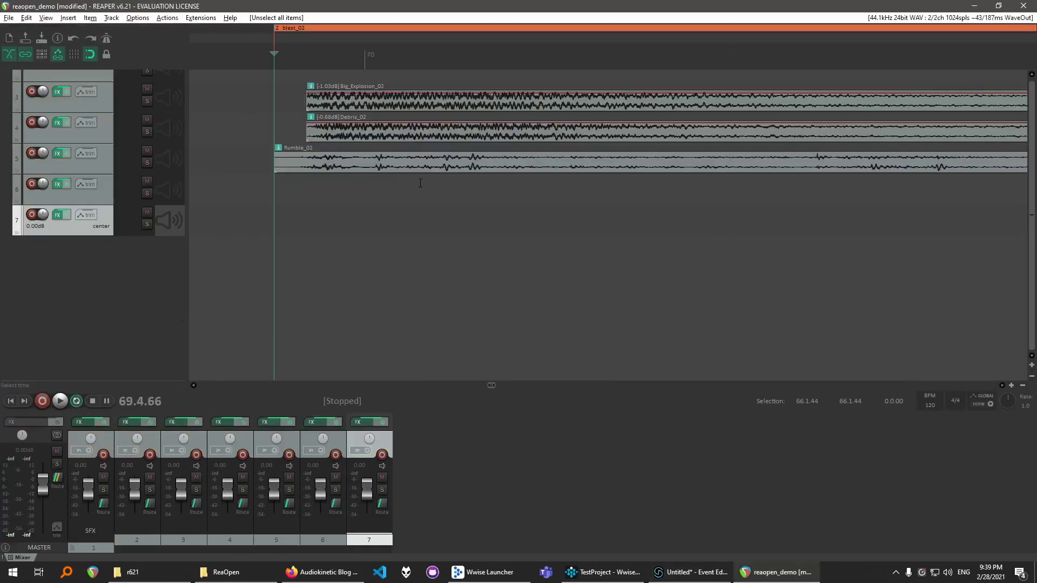
{"action": "key", "text": "alt+Tab"}
{"action": "right_click", "coordinate": [73, 187]}
Open the blast_02 and big_explosion_03 instruments from New Event 2's Audio 1 track in the external sample editor.
{"action": "left_click", "coordinate": [574, 158]}
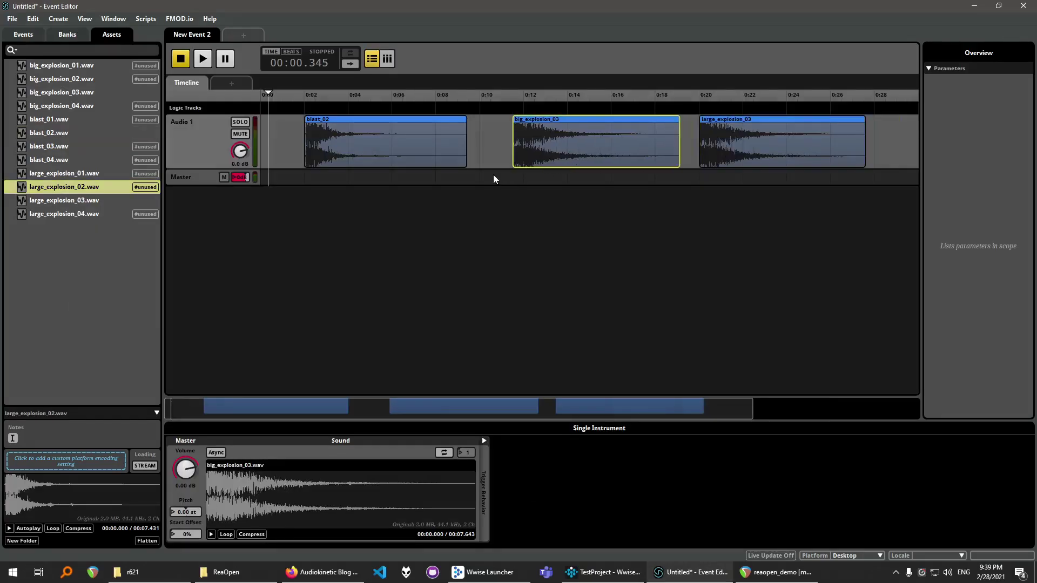
{"action": "right_click", "coordinate": [334, 137]}
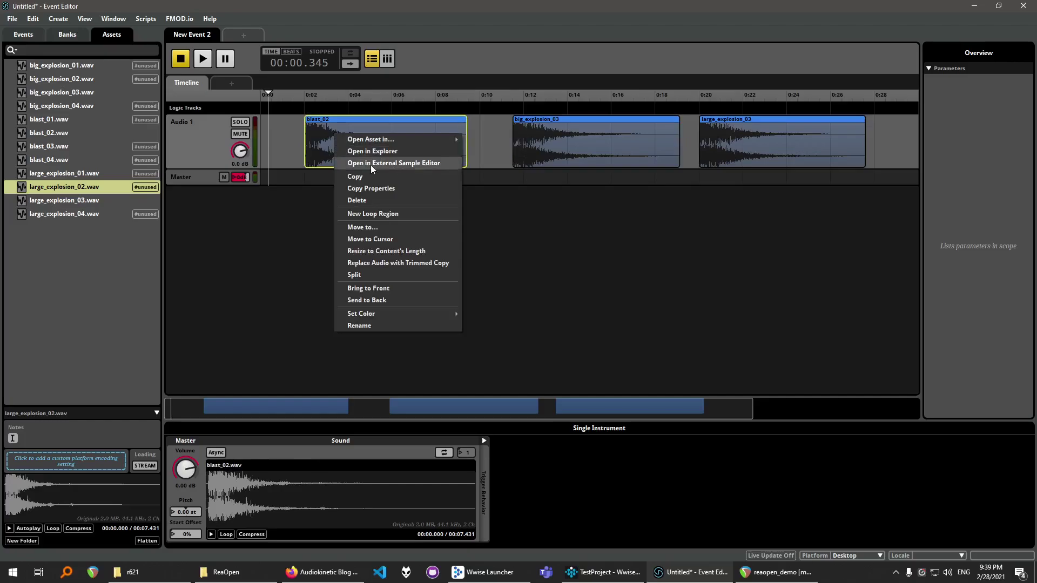
{"action": "left_click", "coordinate": [406, 163]}
{"action": "key", "text": "alt+Tab"}
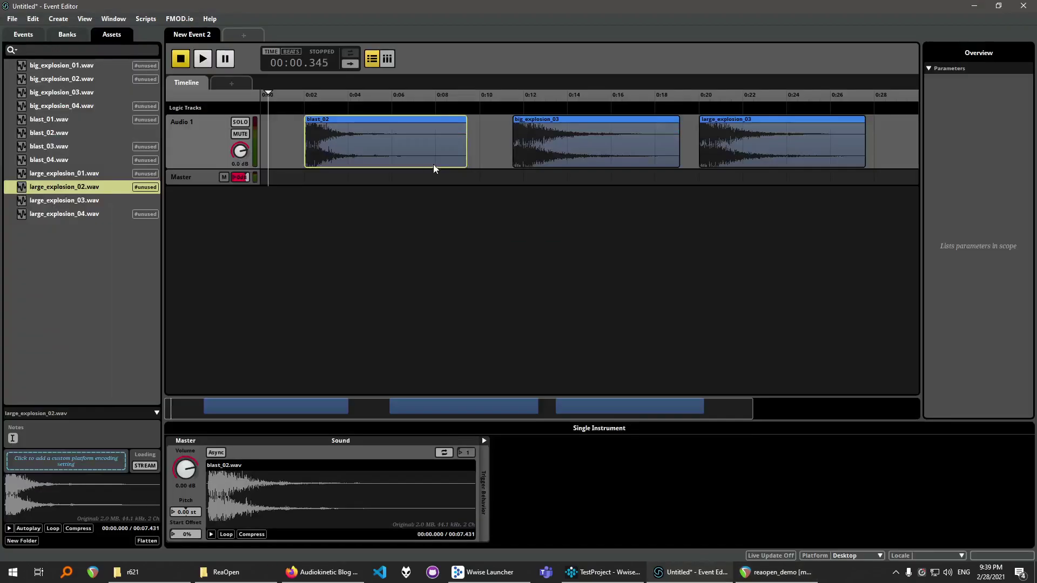
{"action": "right_click", "coordinate": [559, 144]}
{"action": "left_click", "coordinate": [619, 171]}
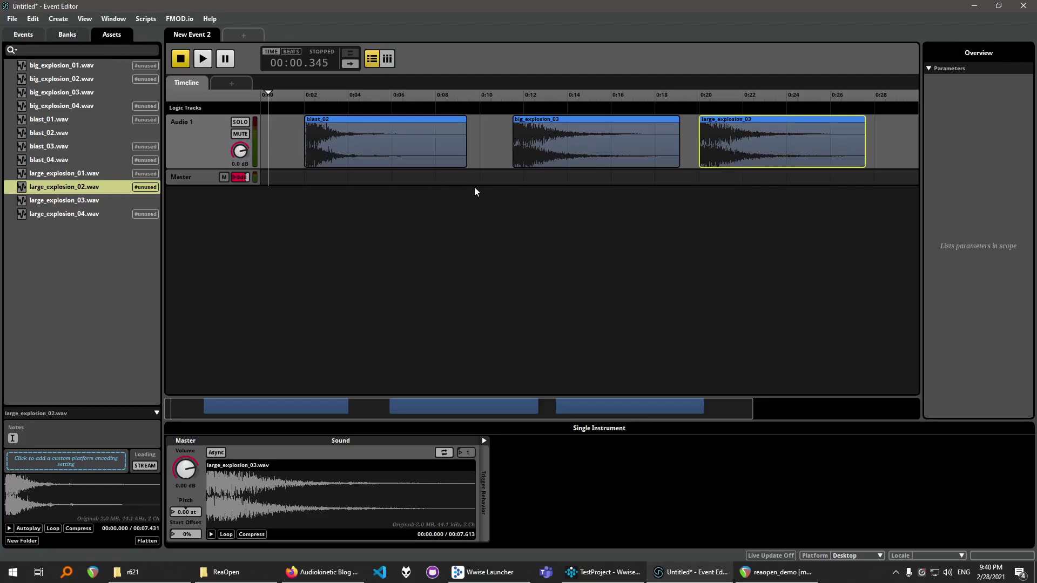
Open the Windows SendTo folder by running shell:sendto.
{"action": "key", "text": "super+r"}
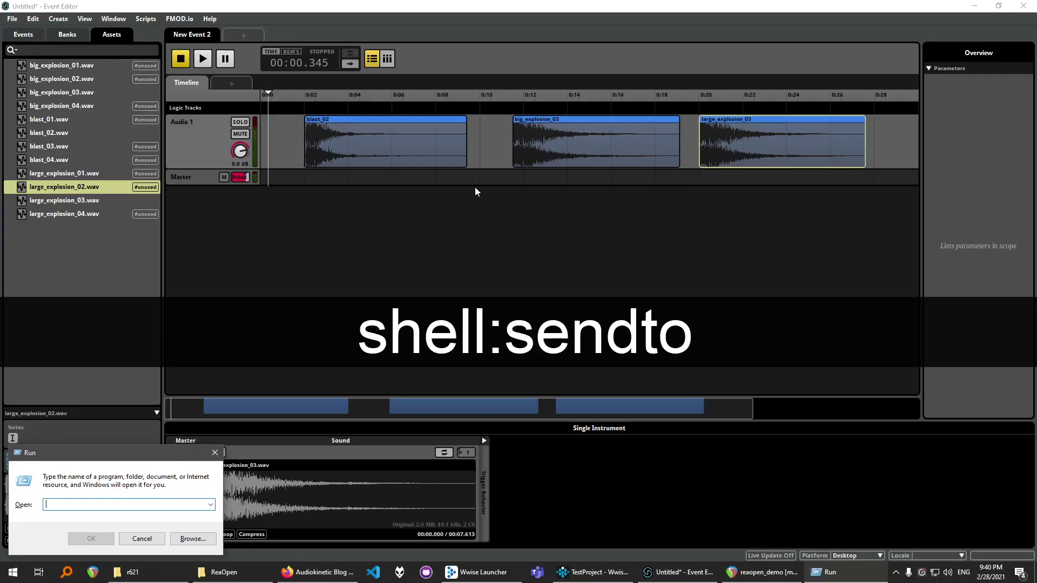
{"action": "type", "text": "shell"}
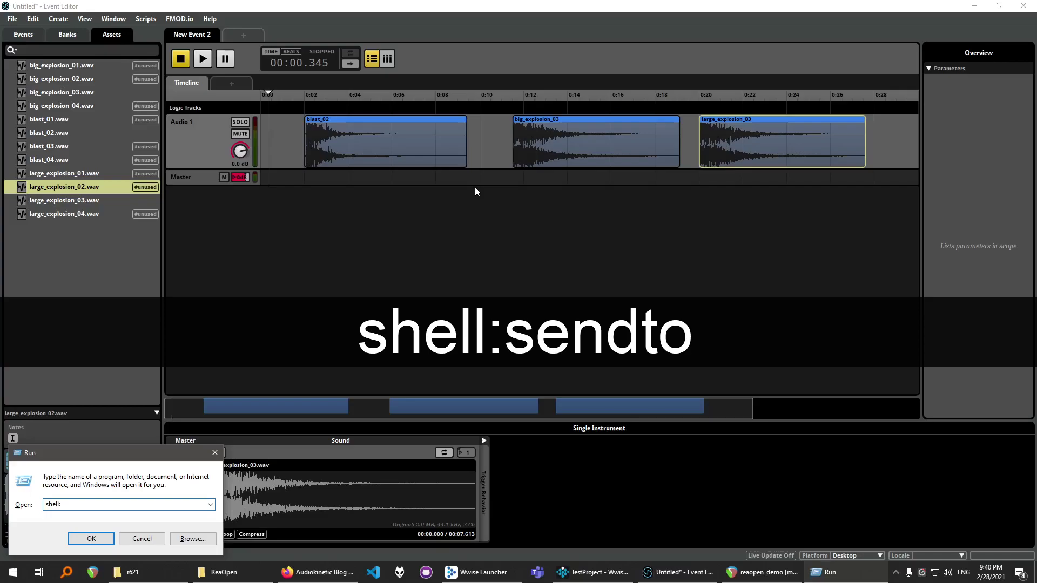
{"action": "type", "text": ":sendto"}
{"action": "key", "text": "Return"}
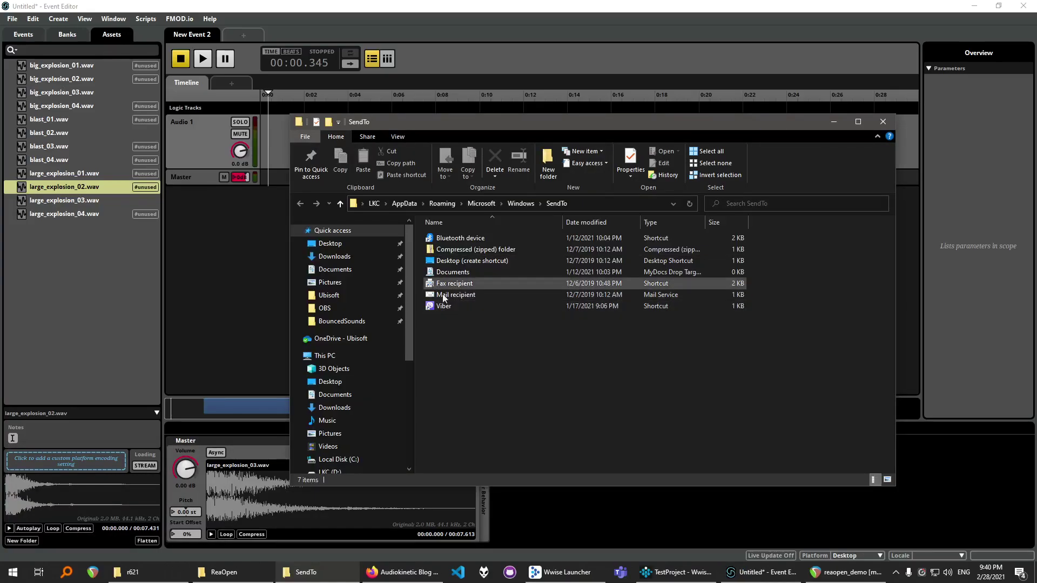
Copy ReaOpen.exe from the ReaOpen script folder and minimize that folder's window.
{"action": "left_click", "coordinate": [222, 572]}
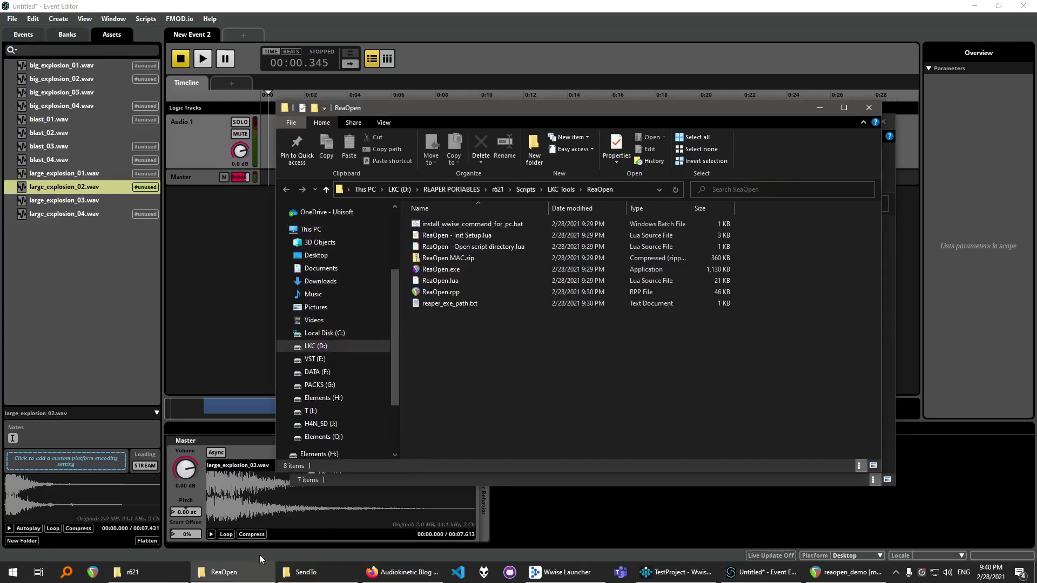
{"action": "left_click", "coordinate": [430, 271]}
{"action": "right_click", "coordinate": [430, 271]}
{"action": "left_click", "coordinate": [475, 450]}
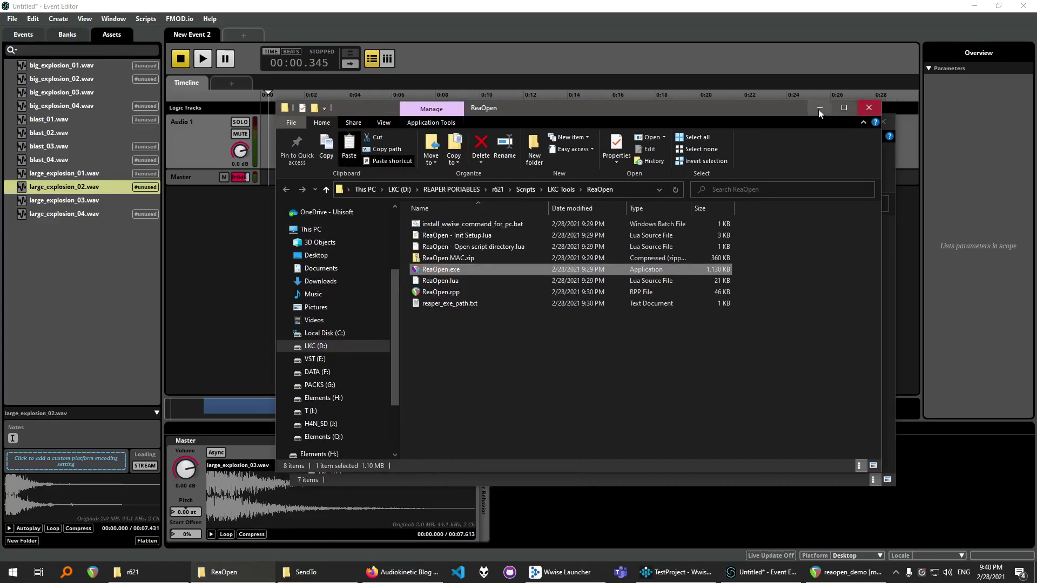
{"action": "left_click", "coordinate": [819, 108]}
Paste ReaOpen.exe as a shortcut into the SendTo folder and rename the shortcut so it is listed as _ReaOpen.
{"action": "right_click", "coordinate": [480, 342]}
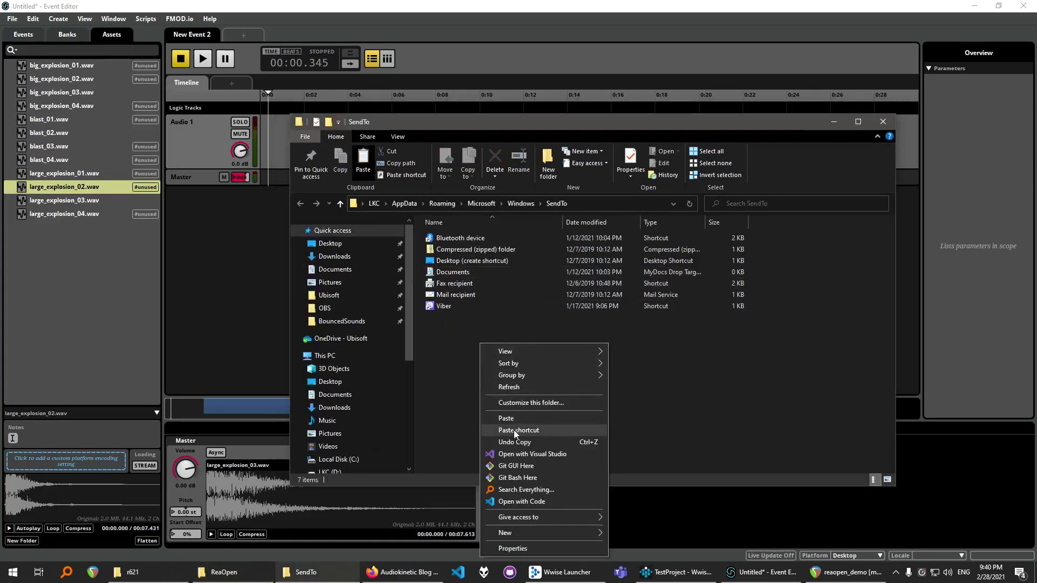
{"action": "left_click", "coordinate": [514, 430]}
{"action": "key", "text": "F2"}
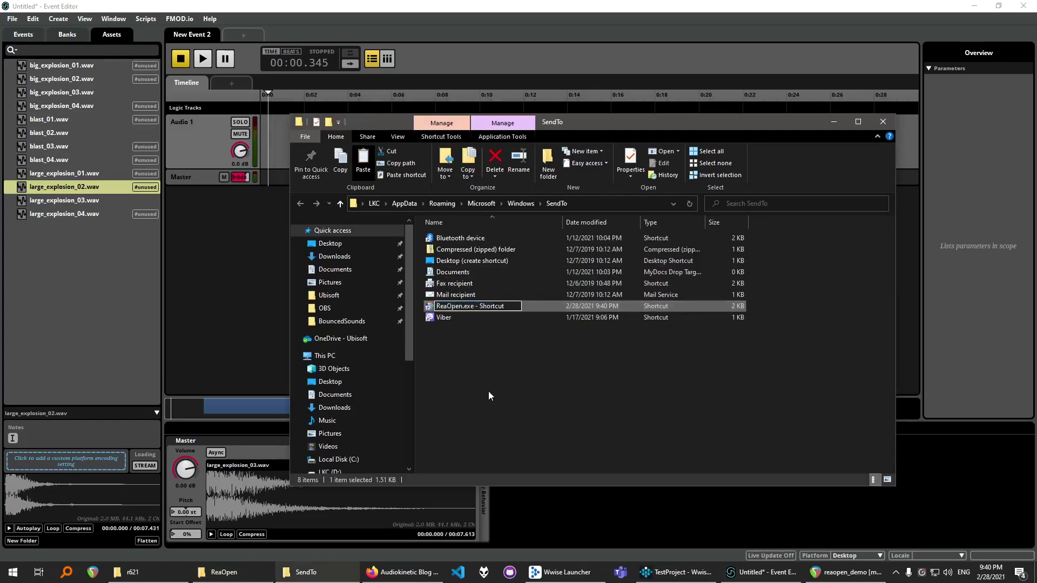
{"action": "key", "text": "Home"}
{"action": "type", "text": "_"}
{"action": "key", "text": "BackSpace"}
{"action": "key", "text": "BackSpace"}
{"action": "key", "text": "BackSpace"}
{"action": "key", "text": "BackSpace"}
{"action": "key", "text": "BackSpace"}
{"action": "key", "text": "BackSpace"}
{"action": "key", "text": "BackSpace"}
{"action": "key", "text": "BackSpace"}
{"action": "key", "text": "BackSpace"}
{"action": "key", "text": "BackSpace"}
{"action": "key", "text": "BackSpace"}
{"action": "key", "text": "BackSpace"}
{"action": "key", "text": "BackSpace"}
{"action": "key", "text": "BackSpace"}
{"action": "key", "text": "BackSpace"}
{"action": "key", "text": "Return"}
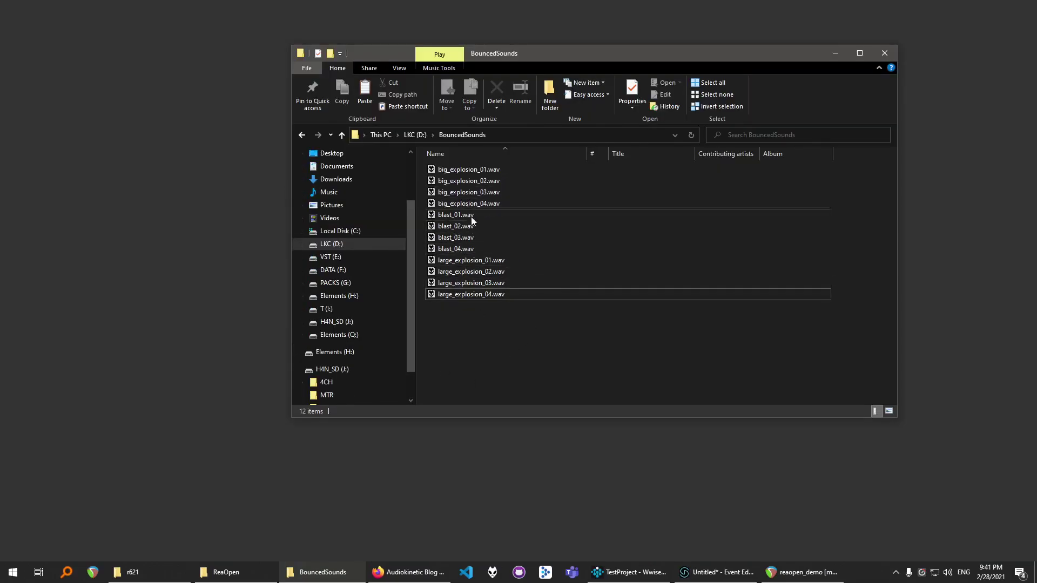
Send big_explosion_02.wav from the BouncedSounds folder to _ReaOpen and return to the folder.
{"action": "left_click", "coordinate": [455, 183]}
{"action": "right_click", "coordinate": [455, 182]}
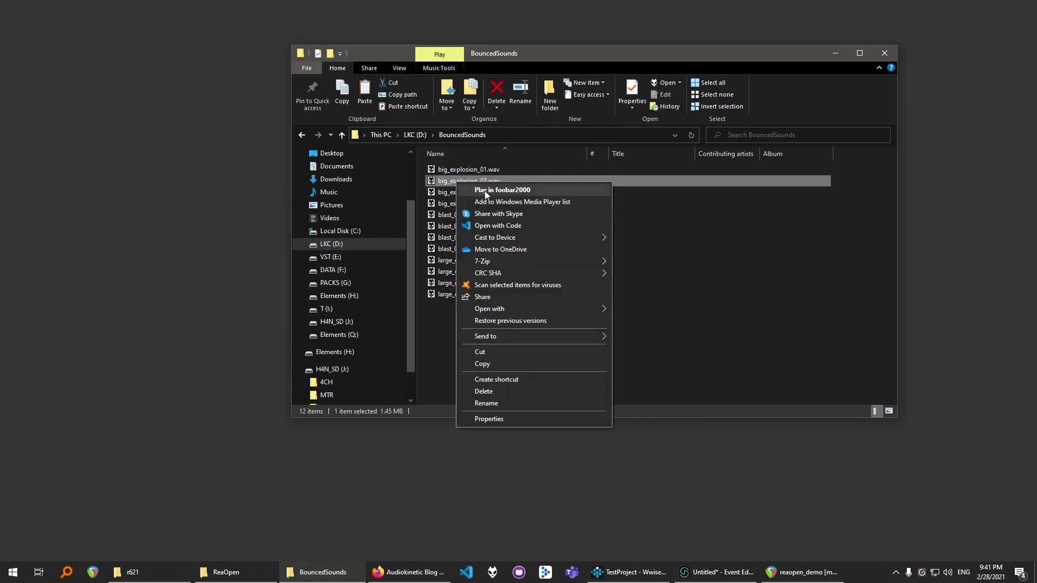
{"action": "mouse_move", "coordinate": [489, 336]}
{"action": "left_click", "coordinate": [642, 338]}
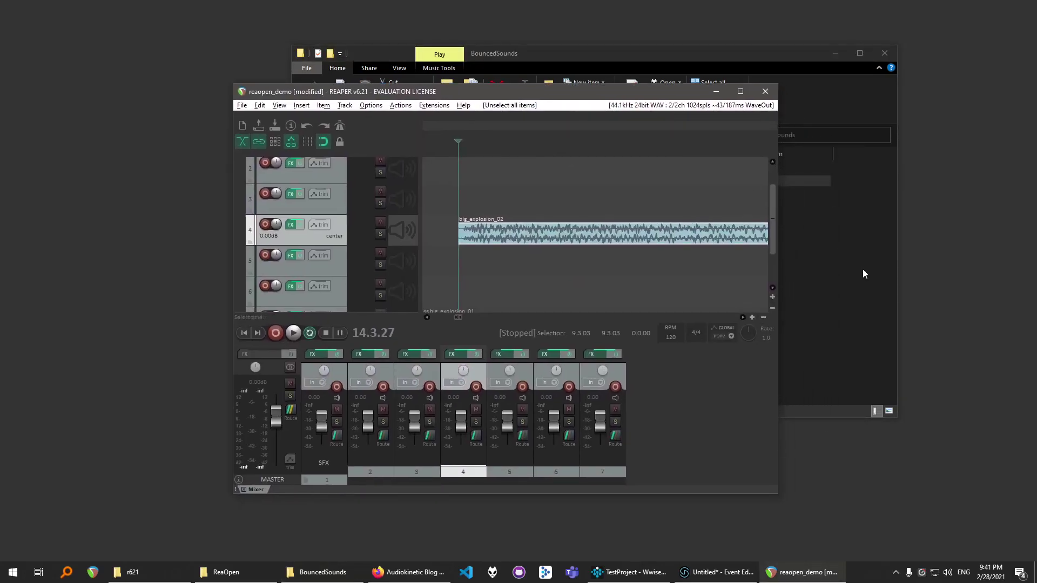
{"action": "left_click", "coordinate": [866, 272]}
Send blast_01.wav from the BouncedSounds folder to _ReaOpen.
{"action": "right_click", "coordinate": [456, 214]}
{"action": "mouse_move", "coordinate": [489, 366]}
{"action": "left_click", "coordinate": [638, 372]}
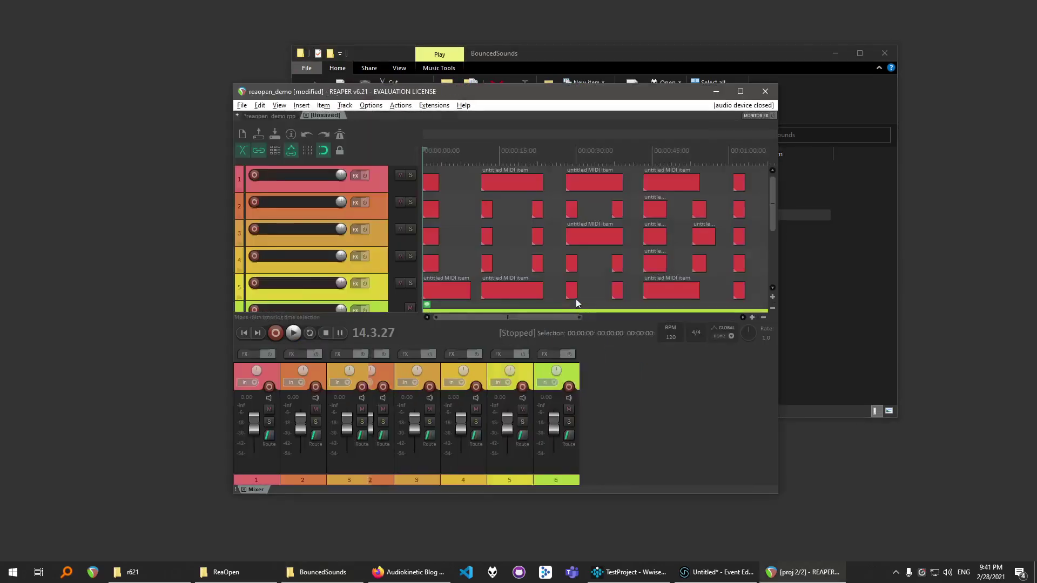
Close REAPER and send blast_04.wav from the BouncedSounds folder to _ReaOpen.
{"action": "left_click", "coordinate": [517, 317]}
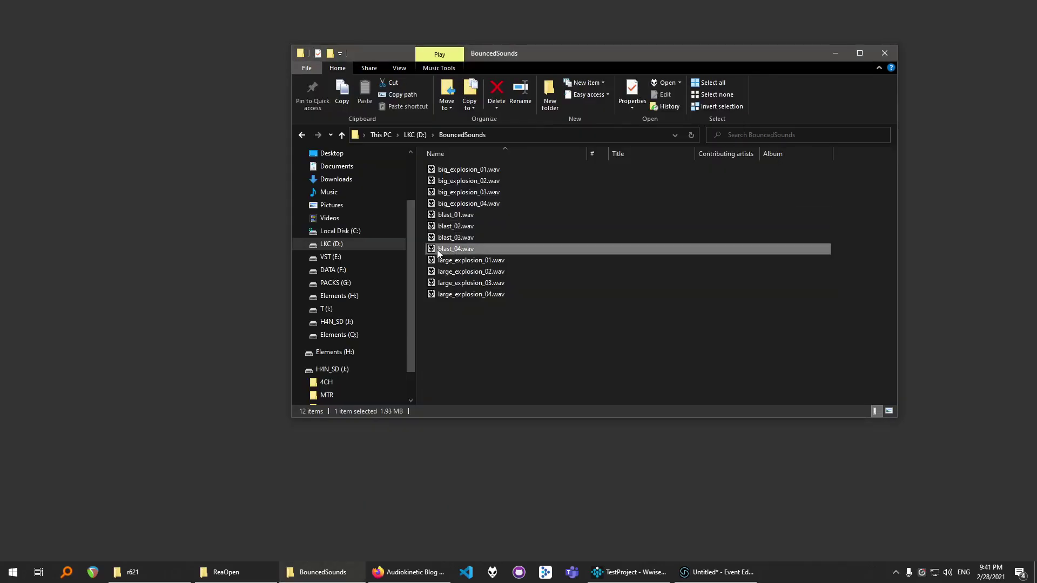
{"action": "right_click", "coordinate": [437, 250]}
{"action": "mouse_move", "coordinate": [583, 405]}
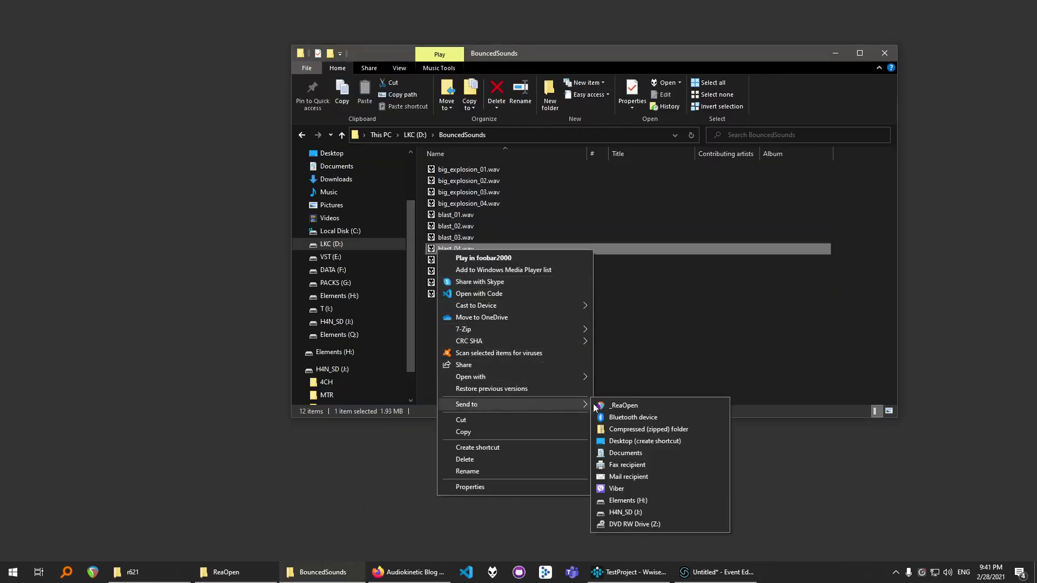
{"action": "left_click", "coordinate": [624, 406]}
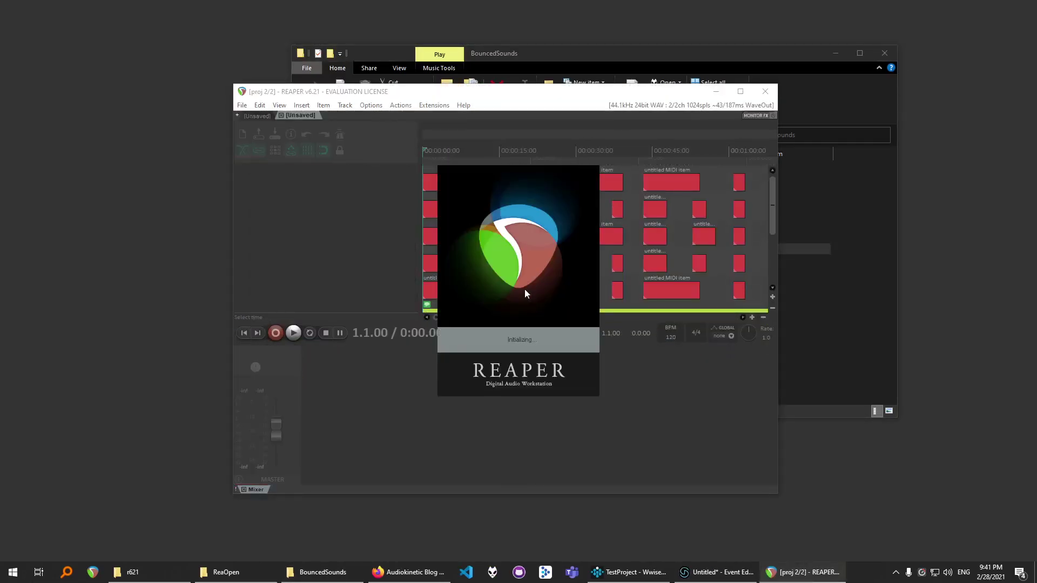